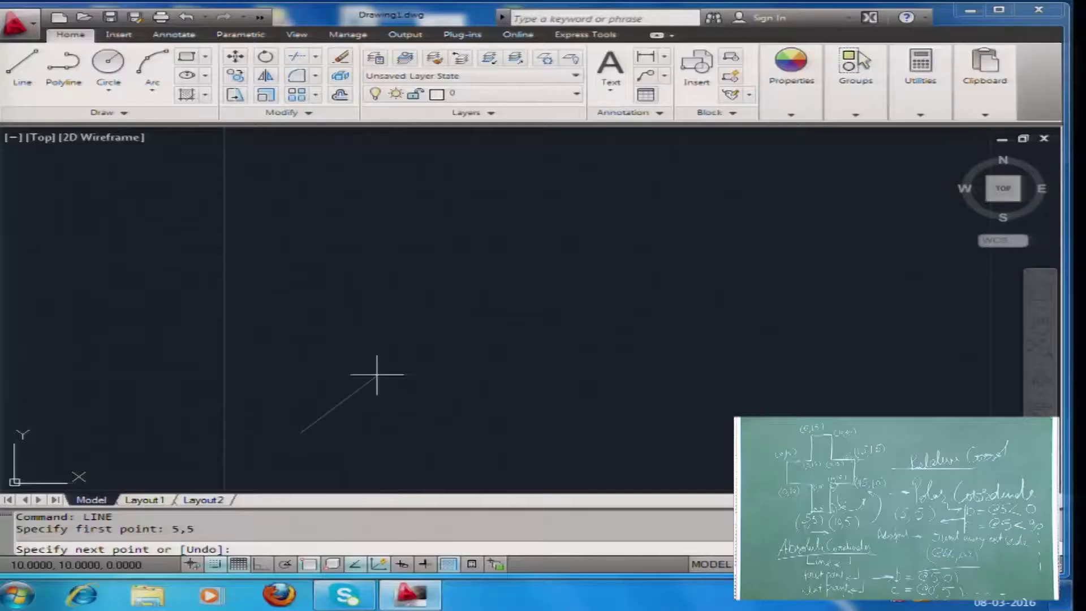
Draw the first four segments of the cross from 5,5 using relative coordinates @5,0, @0,5, @5,0 and @0,5
{"action": "type", "text": "@5,0"}
{"action": "key", "text": "Return"}
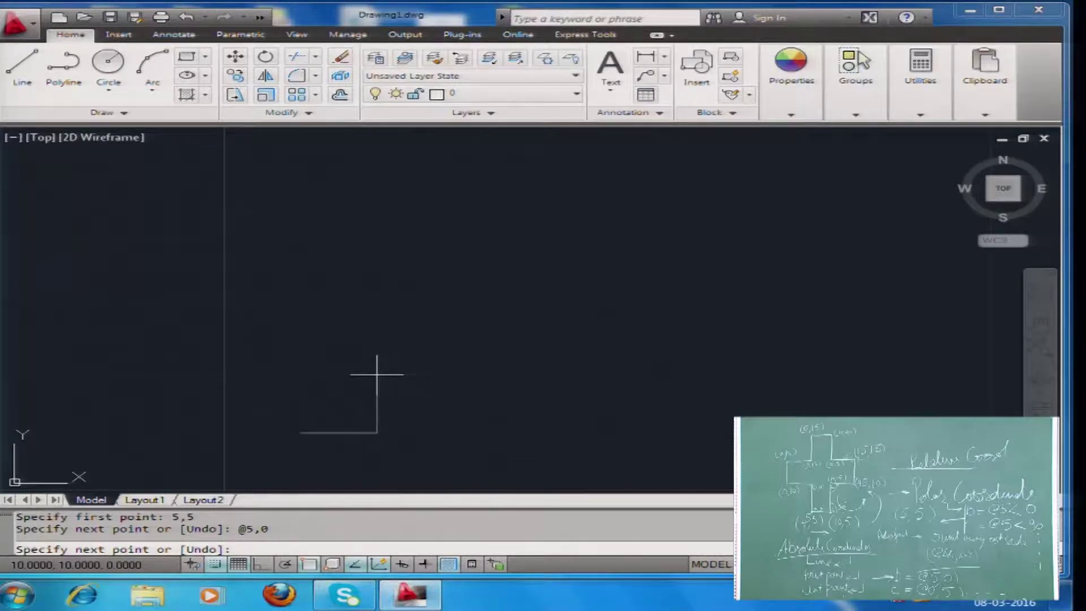
{"action": "type", "text": "@0,5"}
{"action": "key", "text": "Return"}
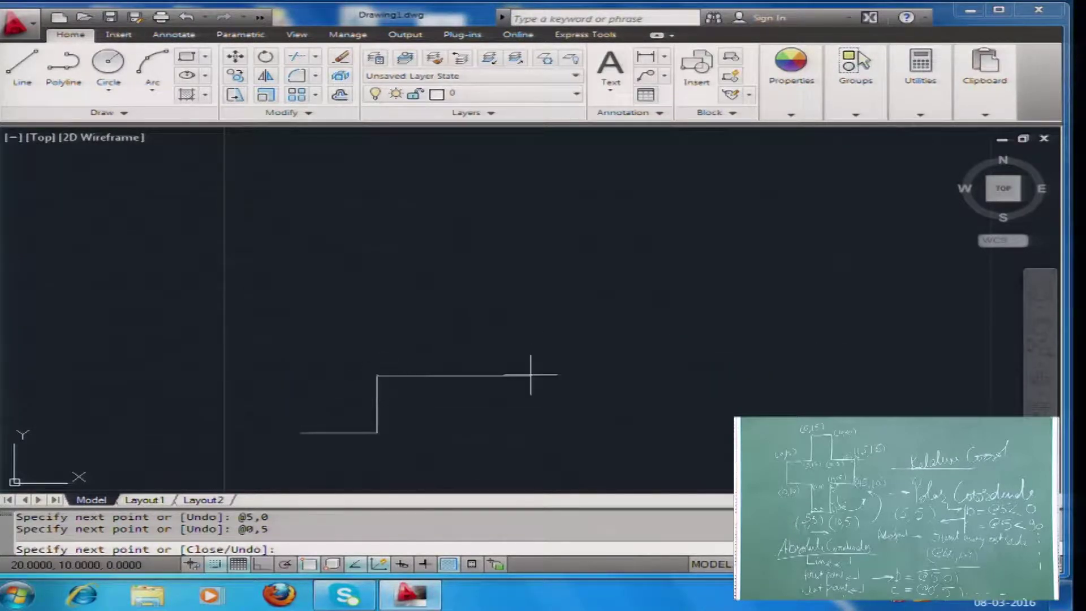
{"action": "type", "text": "@5,0"}
{"action": "key", "text": "Return"}
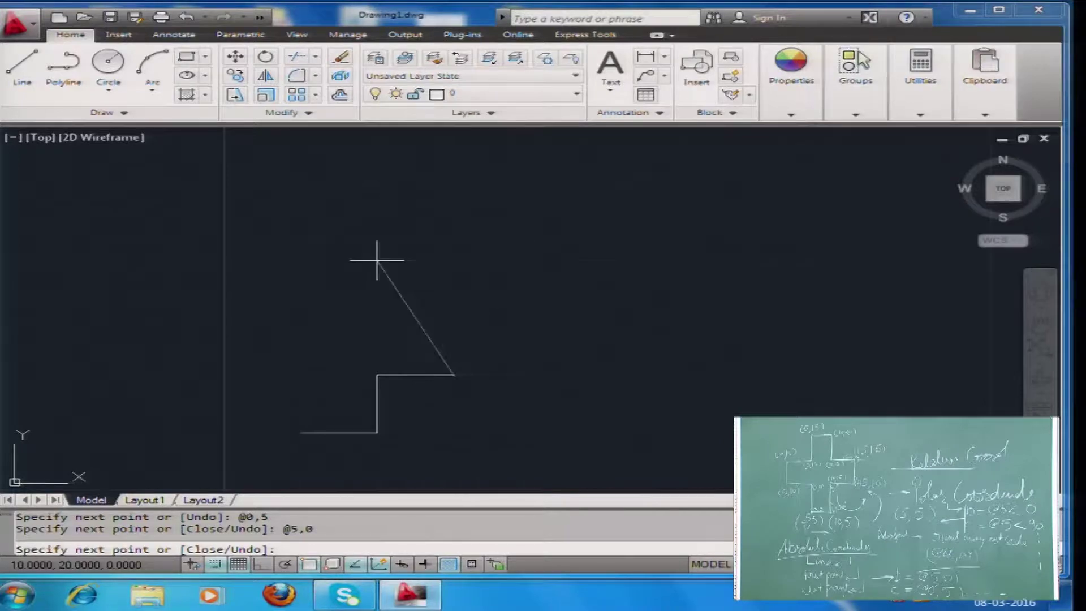
{"action": "type", "text": "@0,5"}
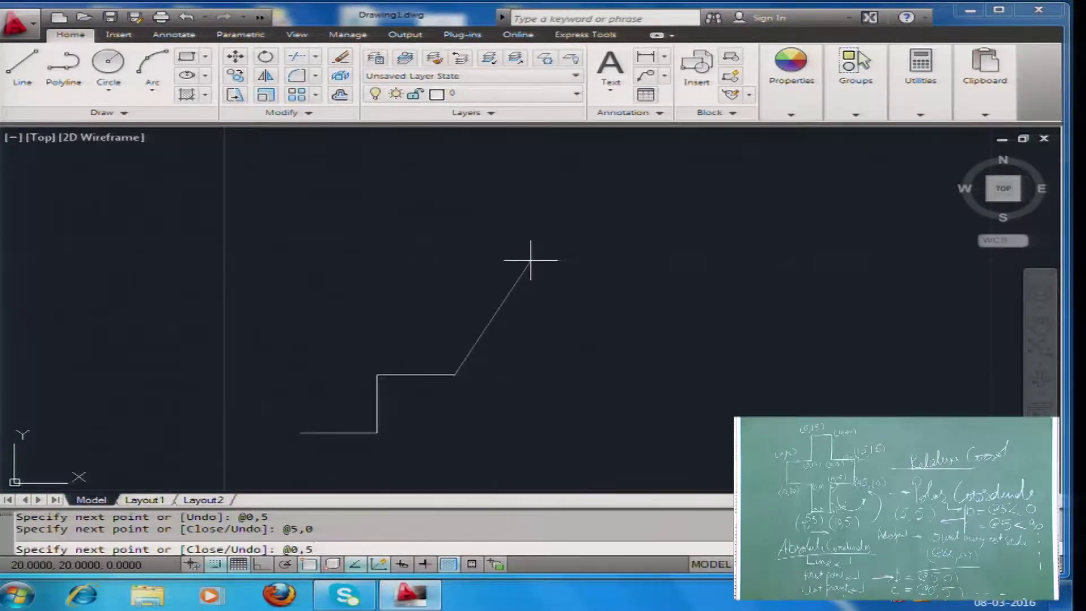
{"action": "key", "text": "Return"}
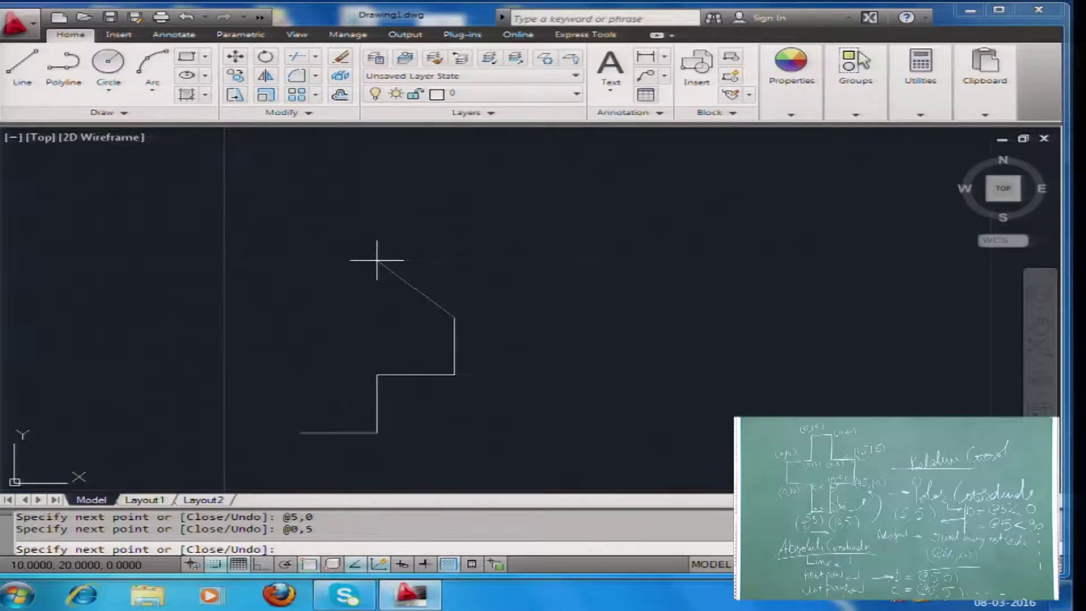
Continue the outline around the cross's upper arm with relative points @-5,0, @0,5, @-5,0 and @0,-5
{"action": "type", "text": "@-5,0"}
{"action": "key", "text": "Return"}
{"action": "type", "text": "@0,5"}
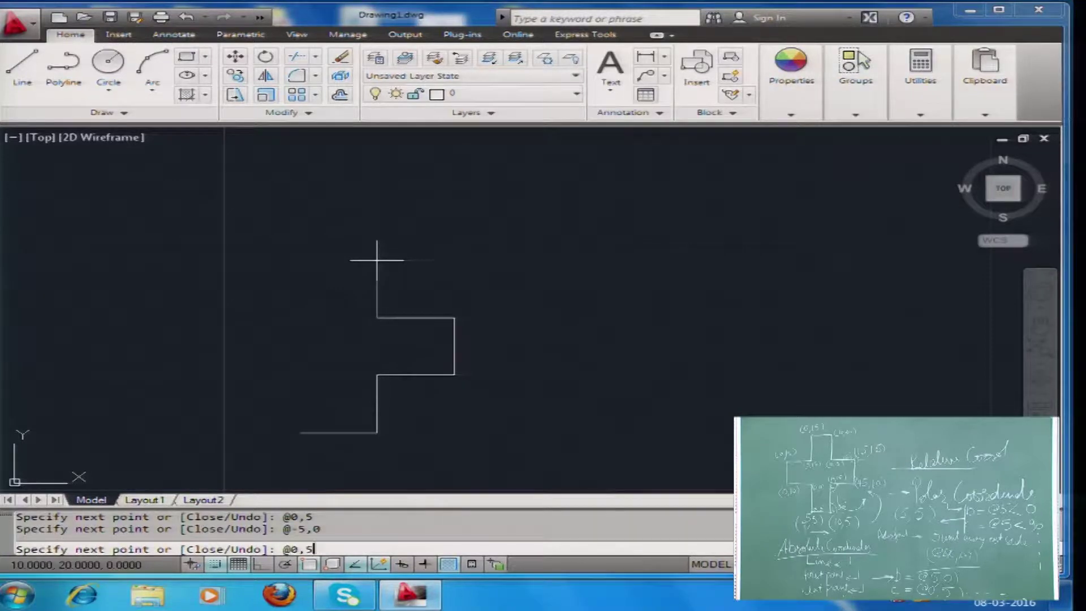
{"action": "key", "text": "Return"}
{"action": "type", "text": "@-5,0"}
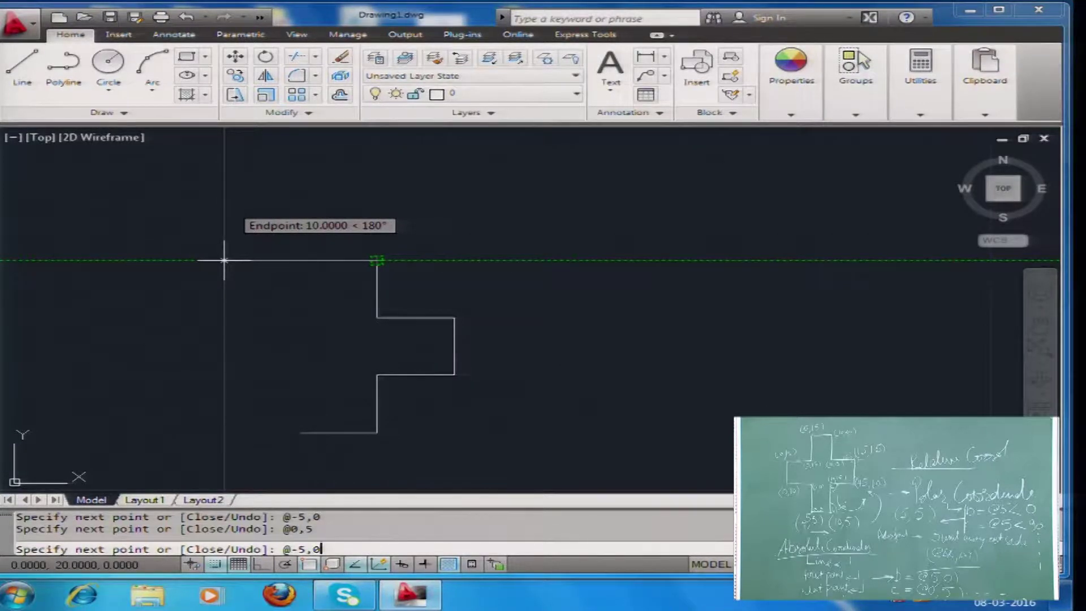
{"action": "key", "text": "Return"}
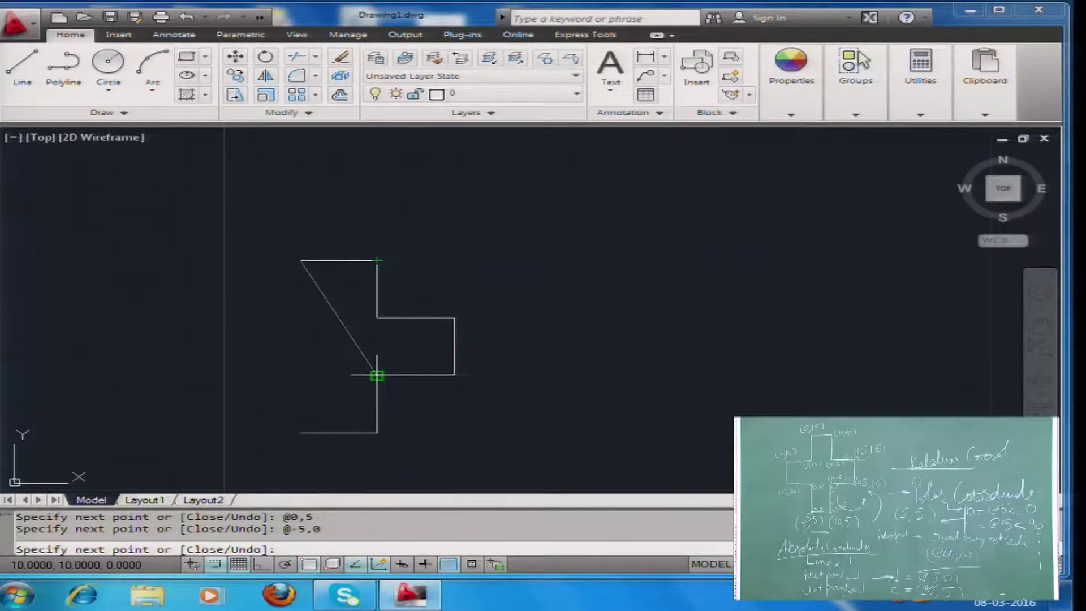
{"action": "type", "text": "@0,-5"}
{"action": "key", "text": "Return"}
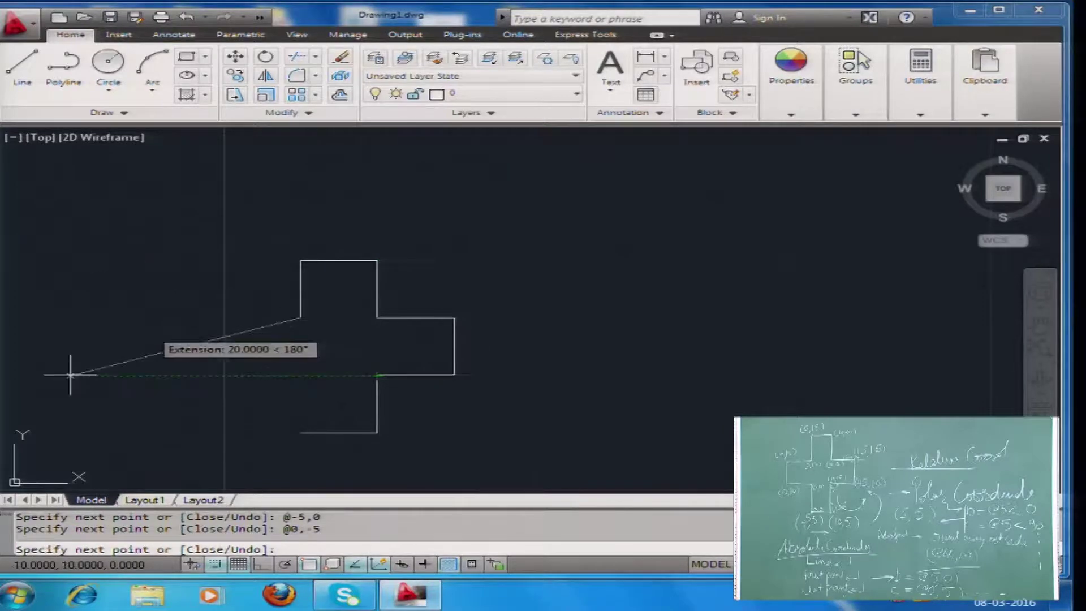
Finish the cross outline with relative points @-5,0, @0,-5 and @5,0, and close it to the starting point
{"action": "type", "text": "@-5,0"}
{"action": "key", "text": "Return"}
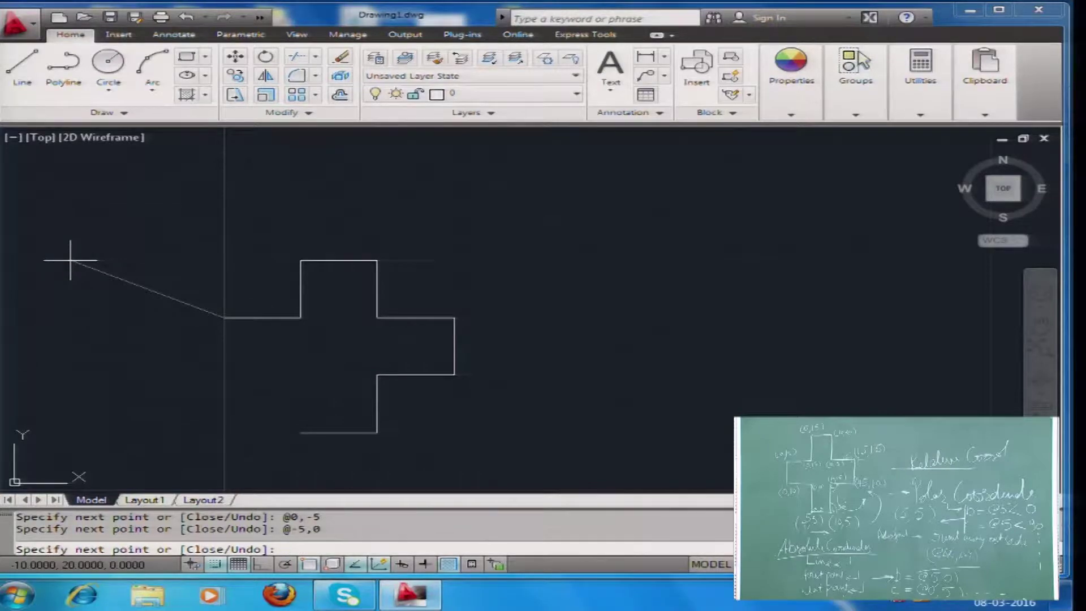
{"action": "type", "text": "@"}
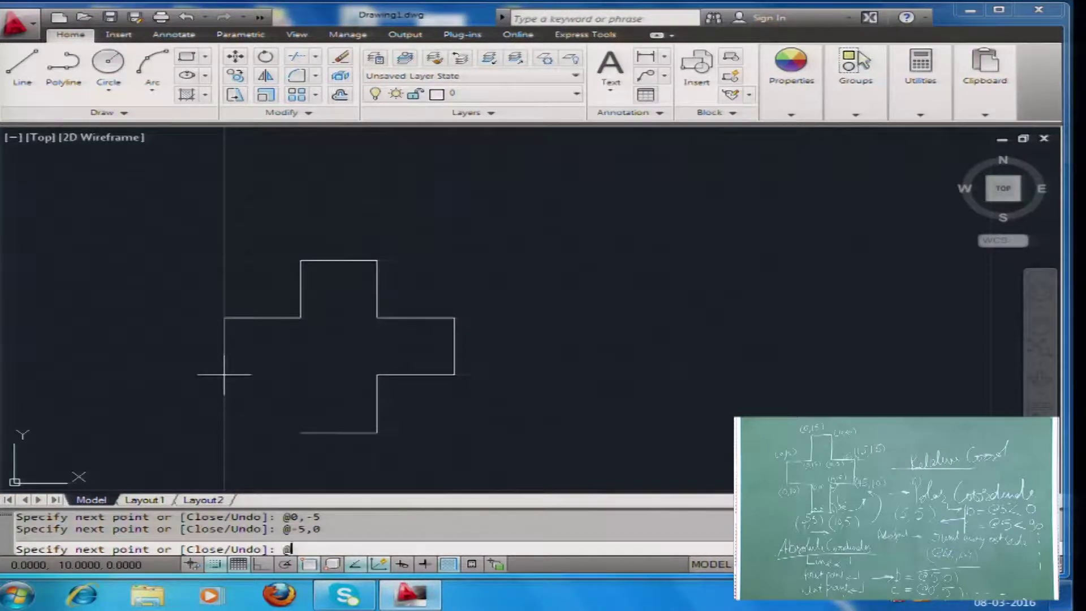
{"action": "type", "text": "0,-5"}
{"action": "key", "text": "Return"}
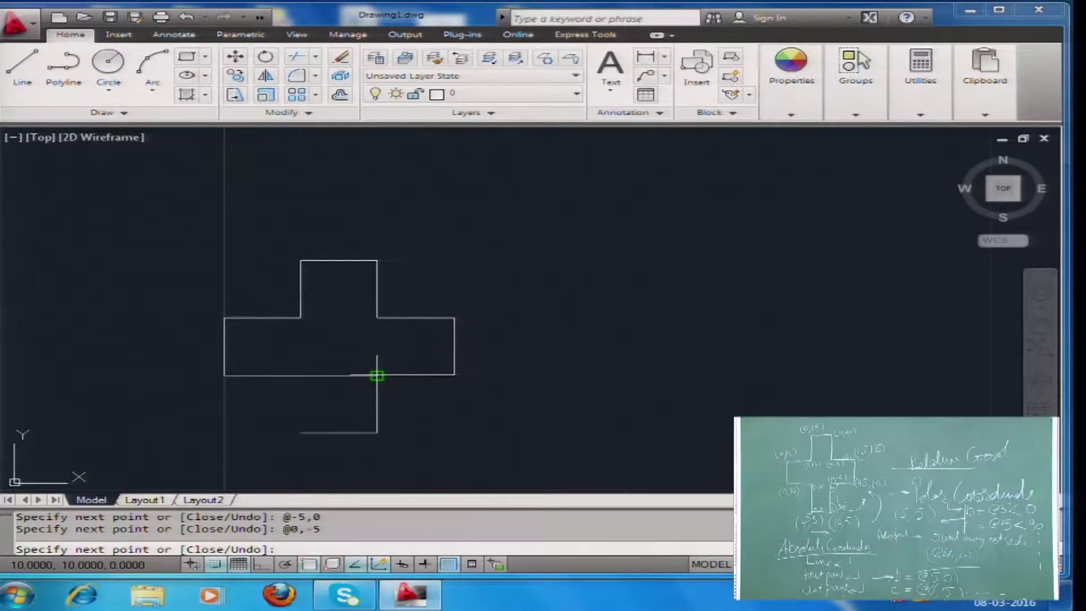
{"action": "type", "text": "@5,0"}
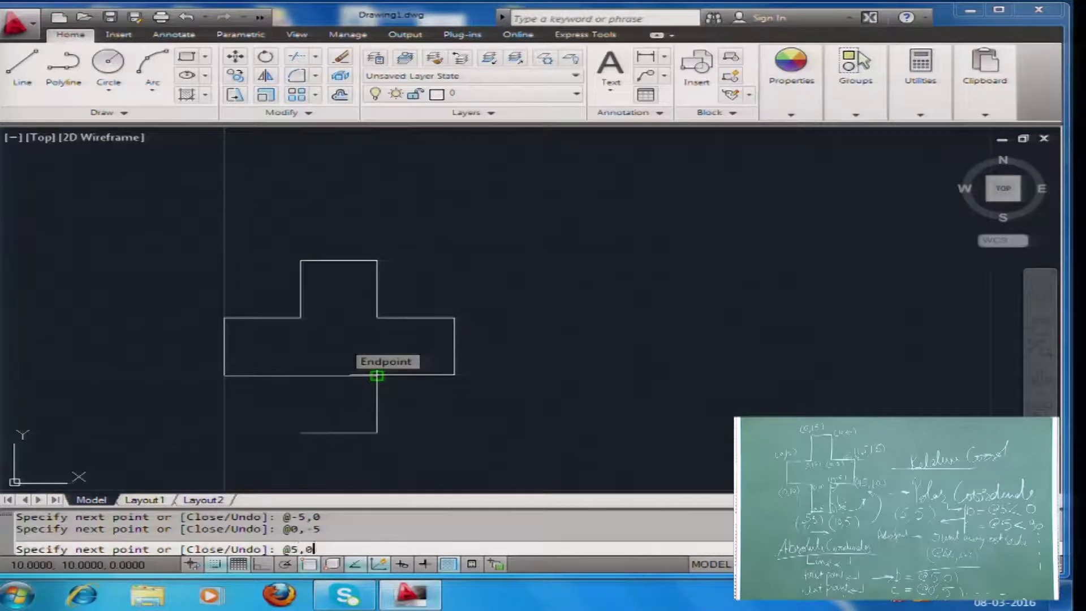
{"action": "key", "text": "Return"}
{"action": "type", "text": "c"}
{"action": "key", "text": "Return"}
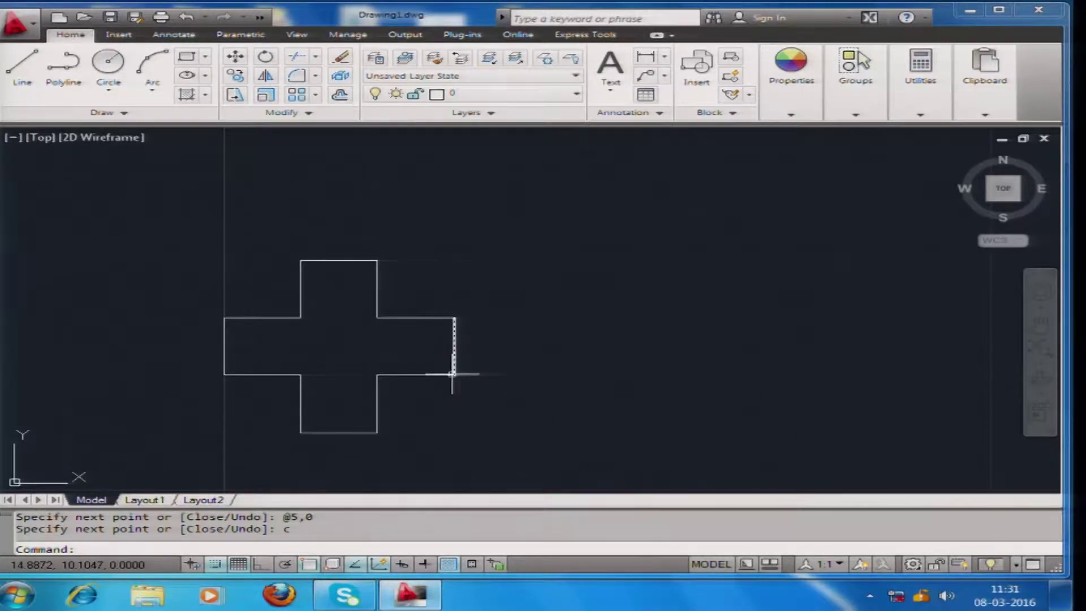
Draw a second outline starting at 20,5 with the polar coordinates @5<0, @5<90 and @5<0
{"action": "type", "text": "line"}
{"action": "key", "text": "Return"}
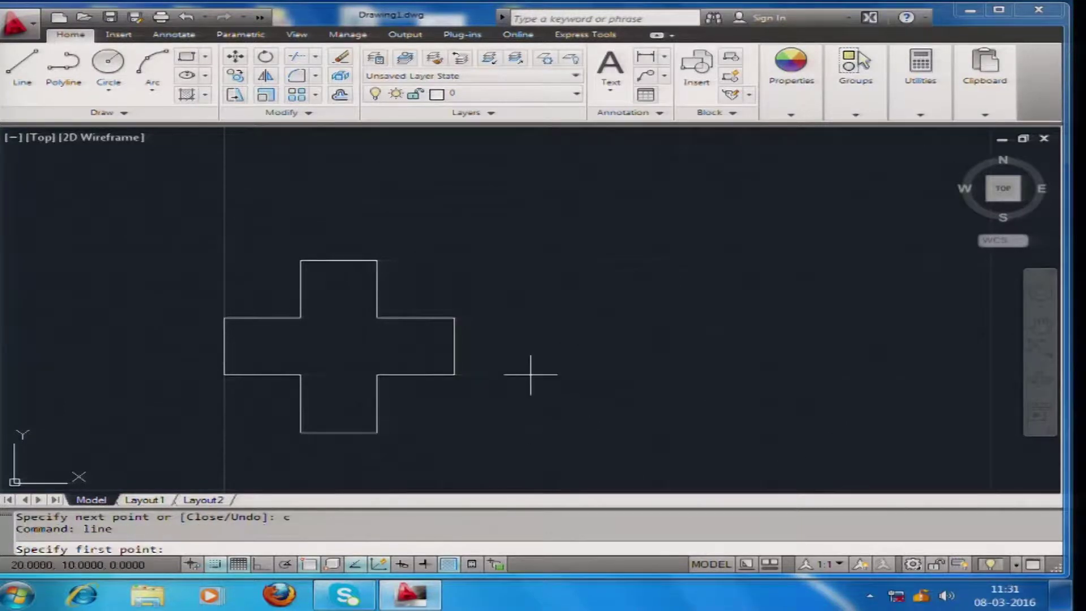
{"action": "type", "text": "20,5"}
{"action": "key", "text": "Return"}
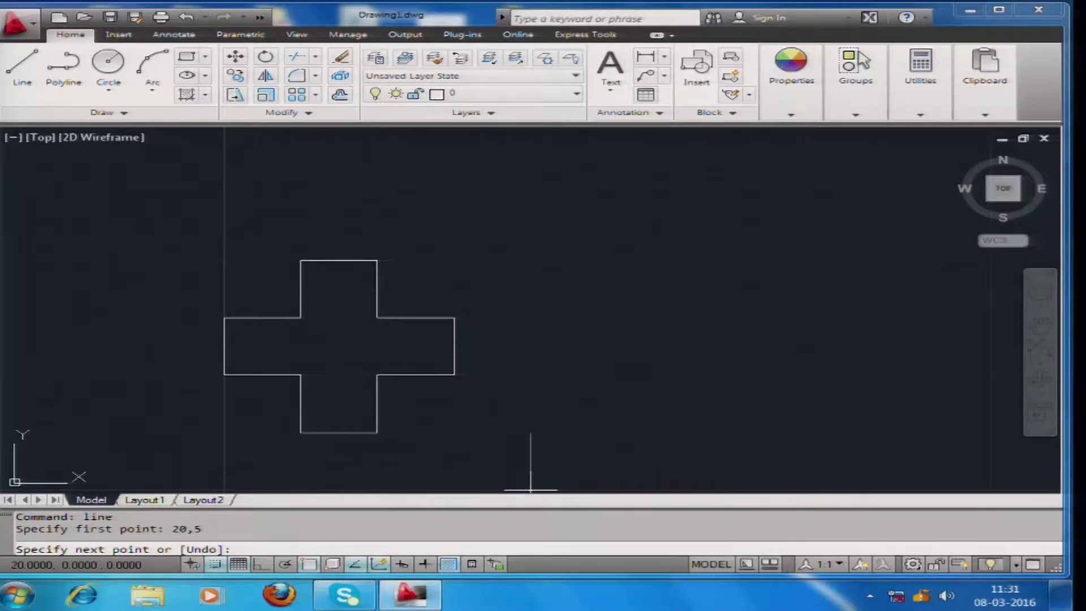
{"action": "type", "text": "@5<0"}
{"action": "key", "text": "Return"}
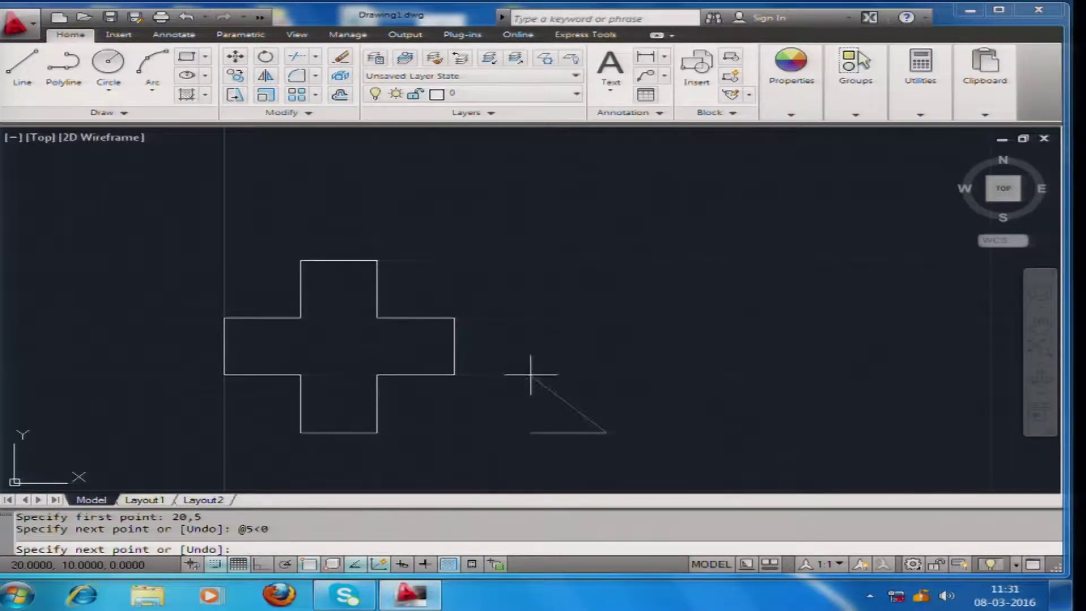
{"action": "type", "text": "@"}
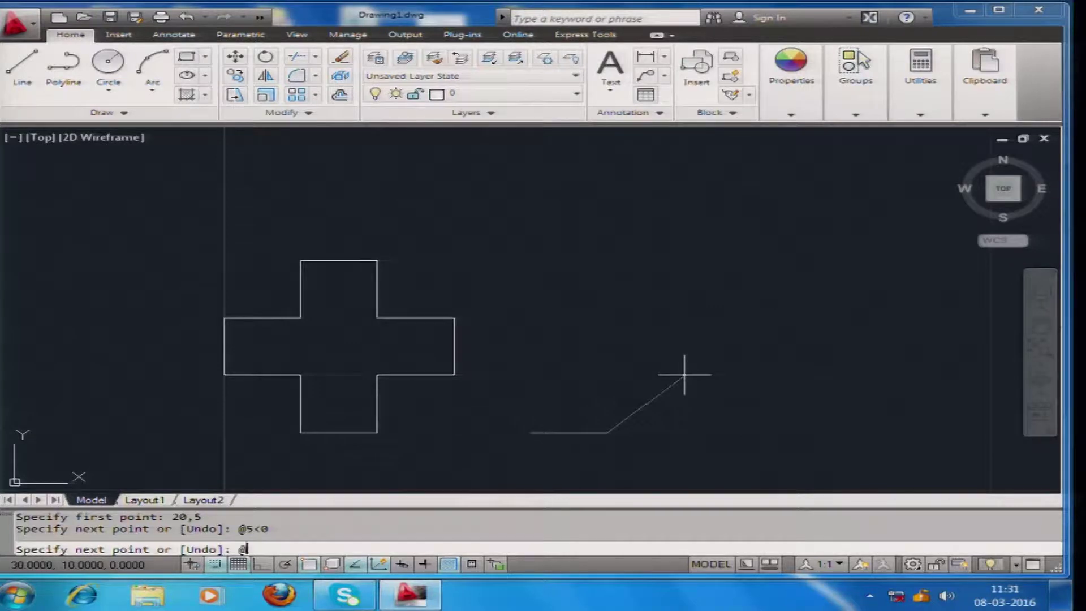
{"action": "type", "text": "5<90"}
{"action": "key", "text": "Return"}
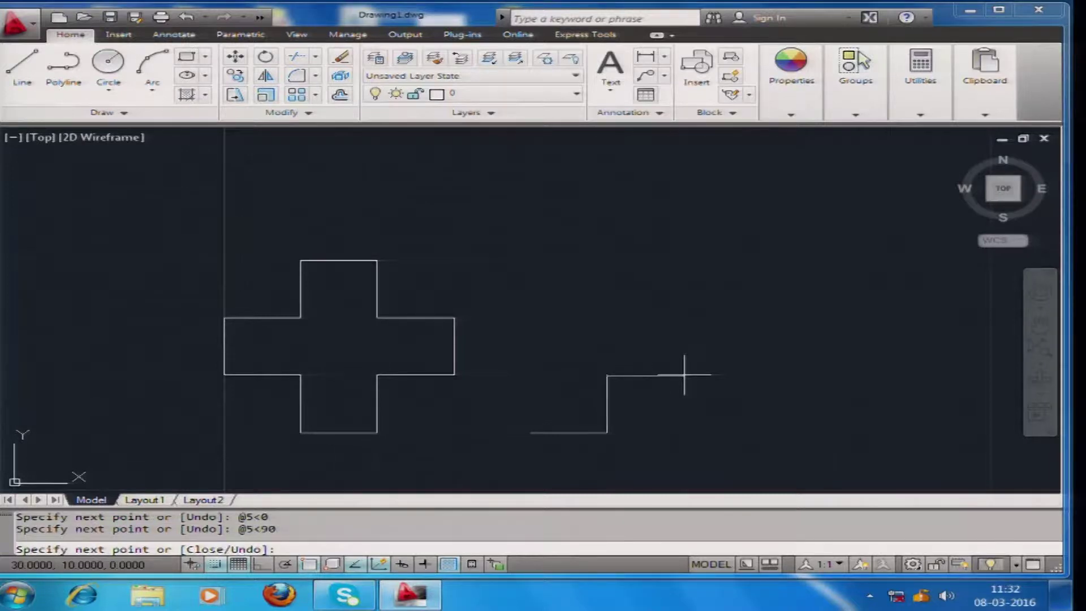
{"action": "type", "text": "@5<0"}
{"action": "key", "text": "Return"}
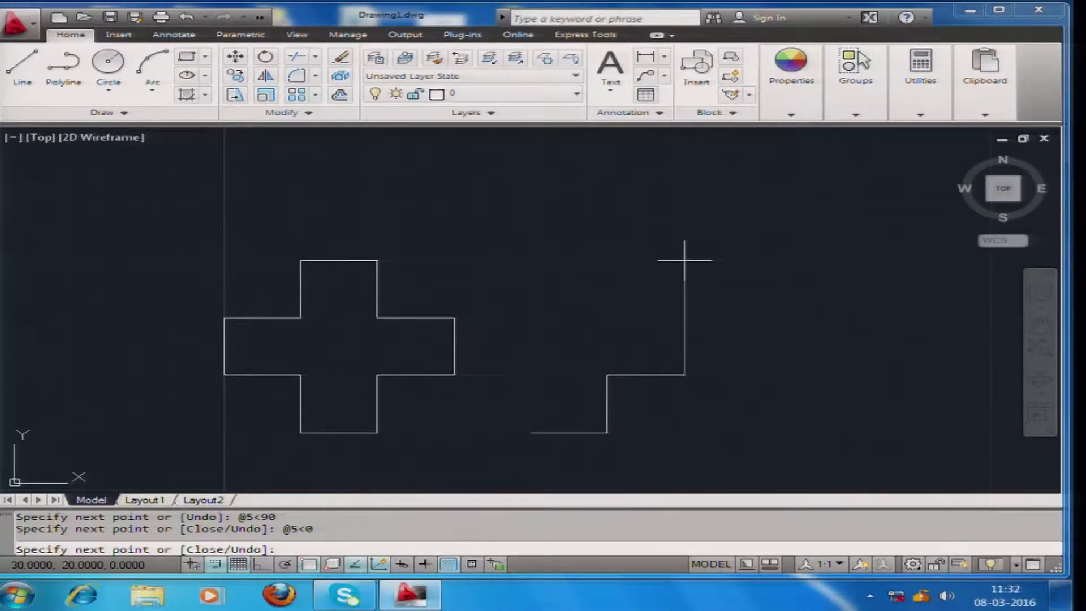
Try a downward segment with polar coordinate @5<-90 from the open end of the second outline, and erase it
{"action": "type", "text": "@5<-90"}
{"action": "key", "text": "Return"}
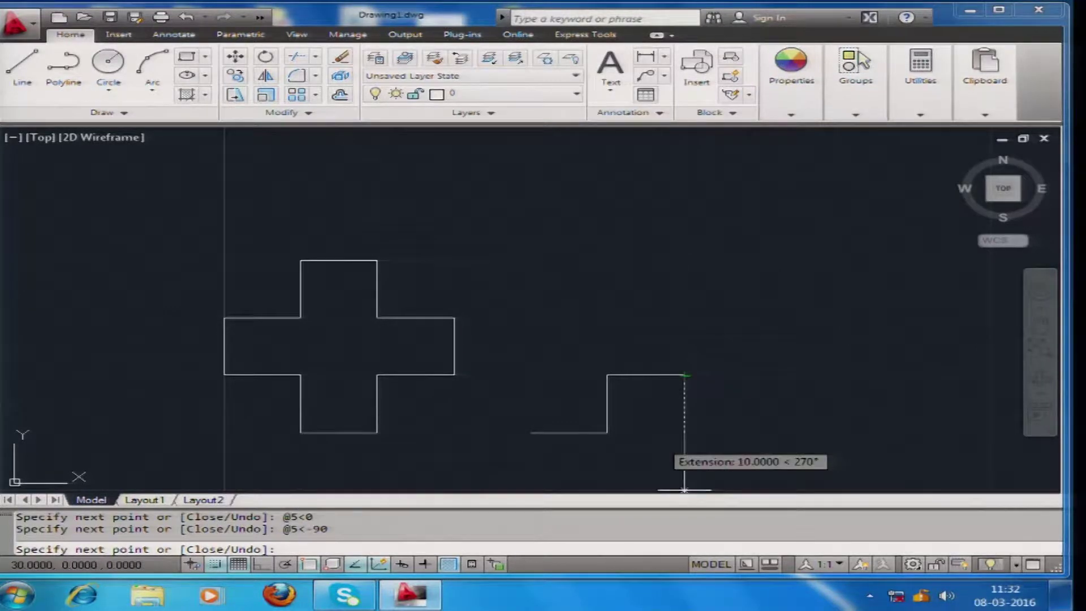
{"action": "key", "text": "Escape"}
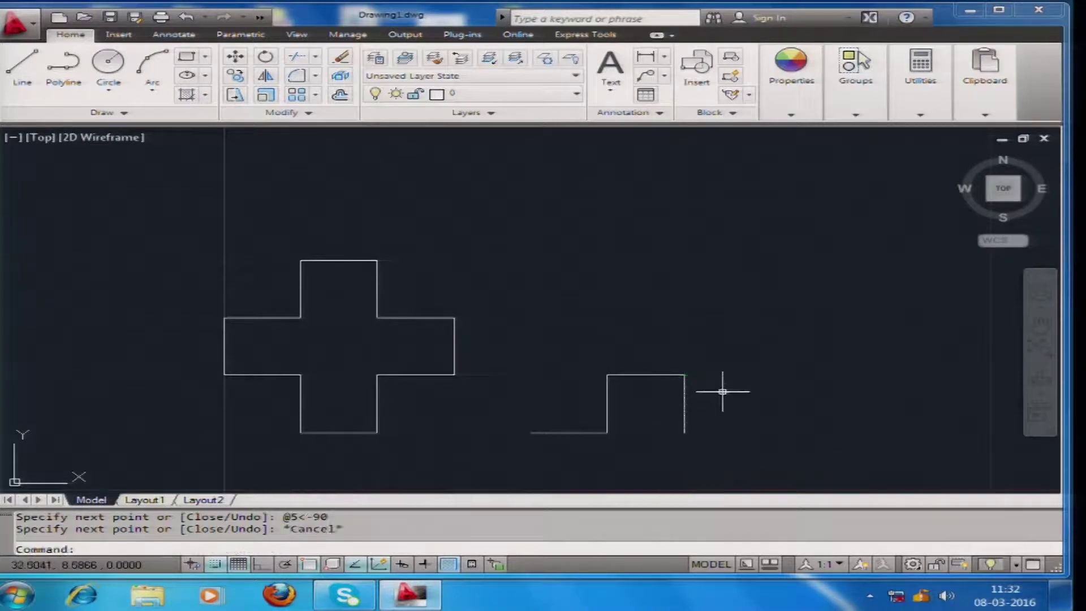
{"action": "left_click", "coordinate": [686, 411]}
{"action": "key", "text": "Delete"}
Draw a line from the open endpoint of the second outline using the polar coordinate @5<90
{"action": "type", "text": "l"}
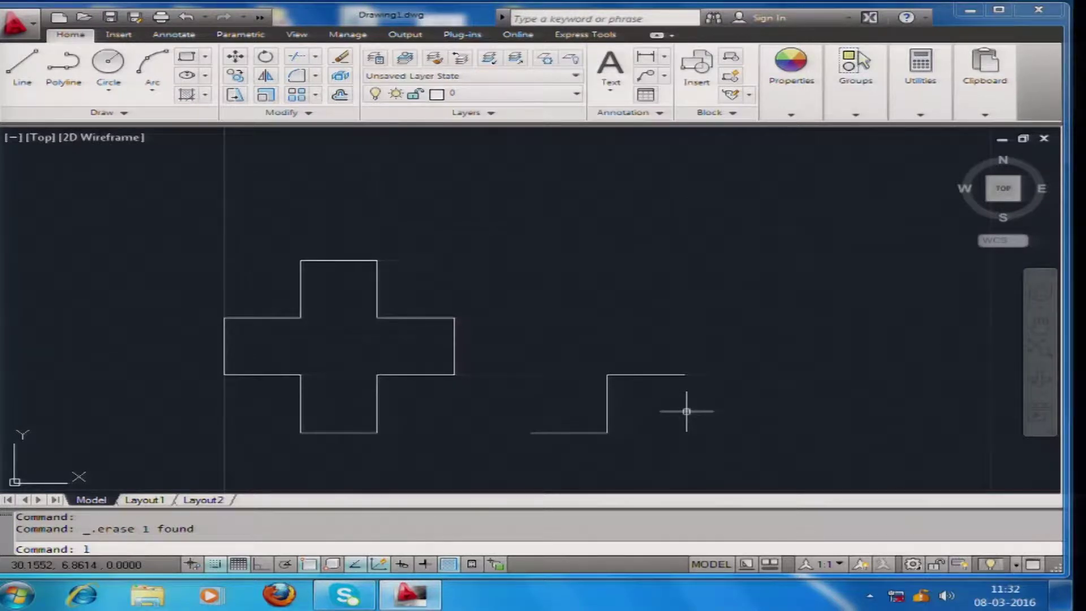
{"action": "key", "text": "Return"}
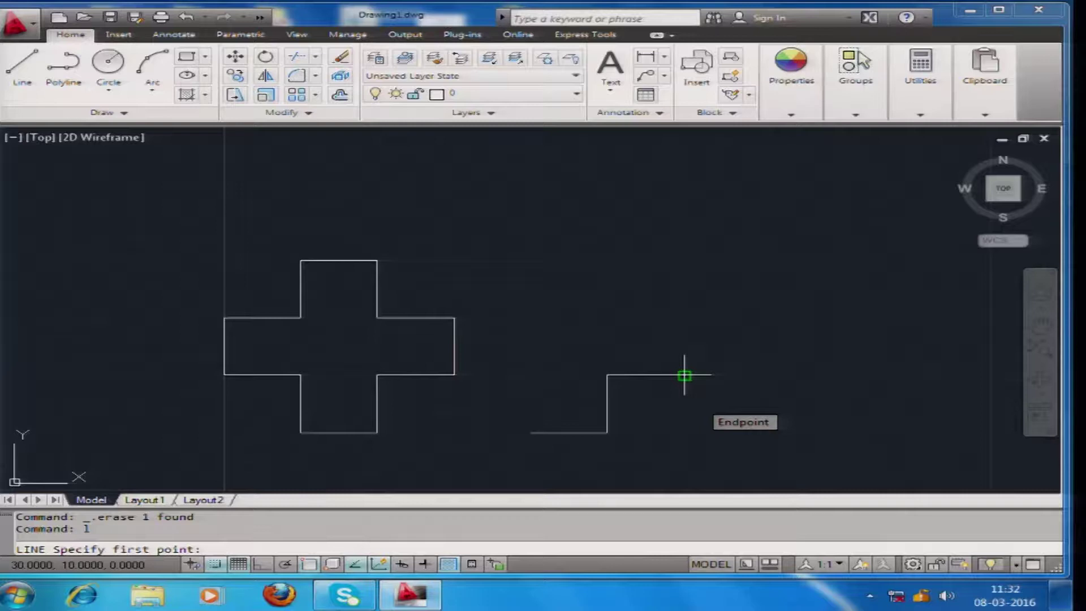
{"action": "left_click", "coordinate": [684, 375]}
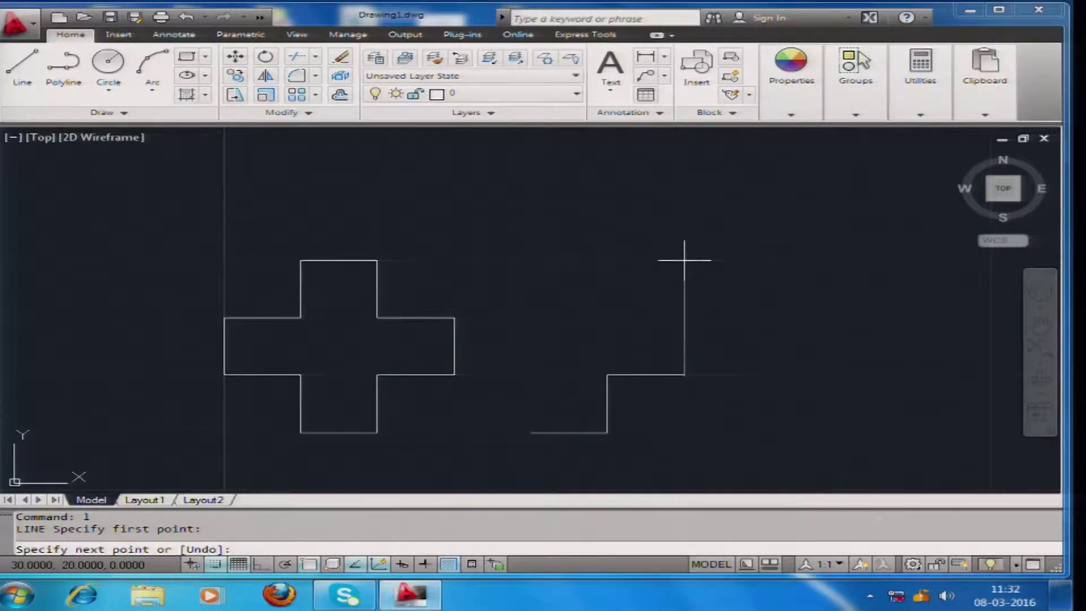
{"action": "type", "text": "@5<90"}
{"action": "key", "text": "Return"}
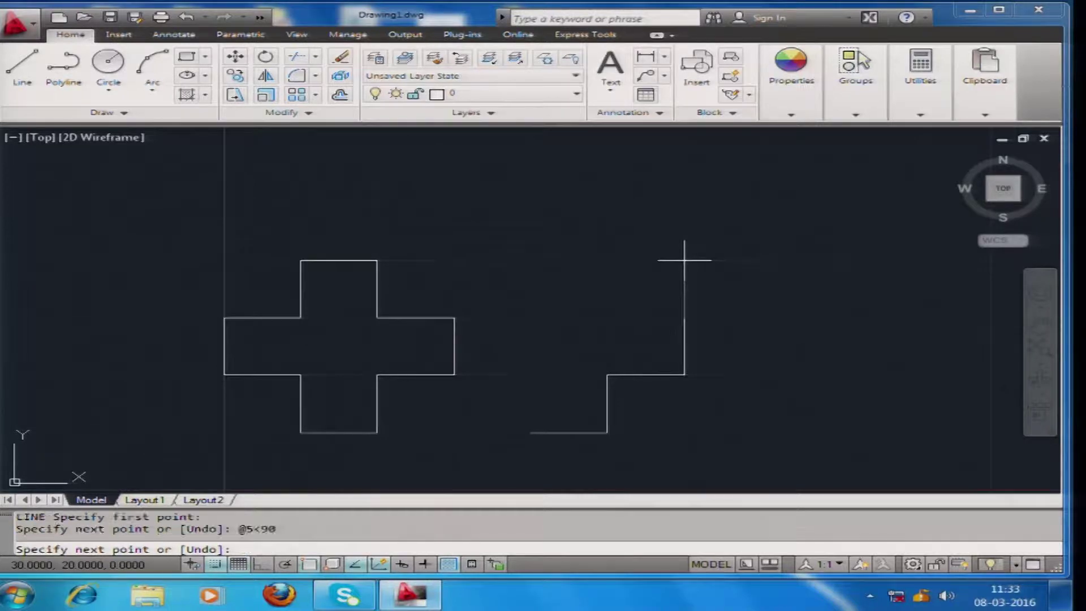
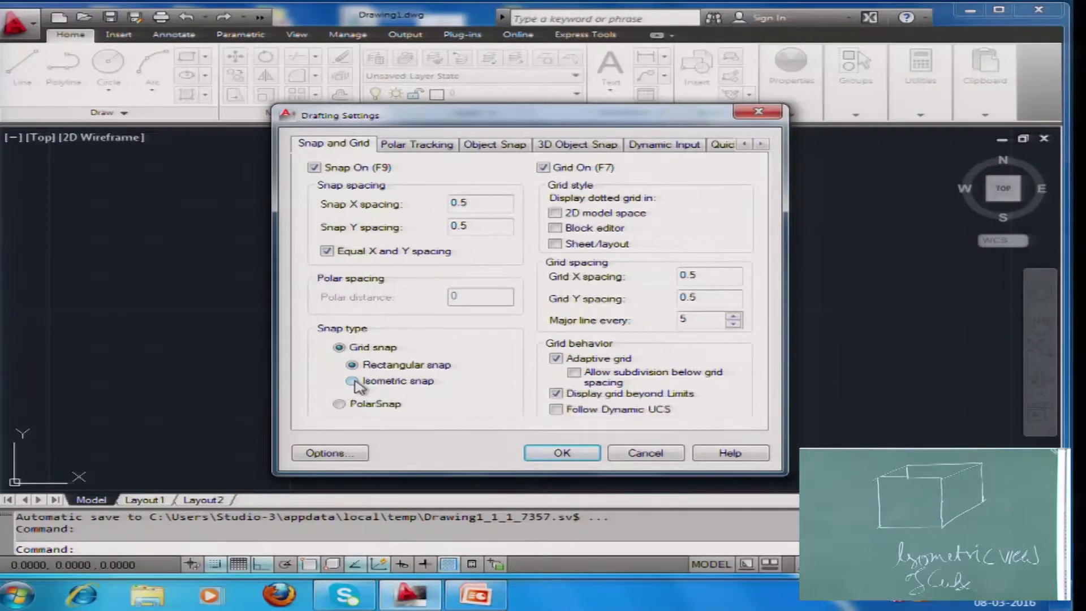
Set the grid snap type to Isometric snap, keeping 0.5 Y spacing, and apply the drafting settings
{"action": "left_click", "coordinate": [353, 382]}
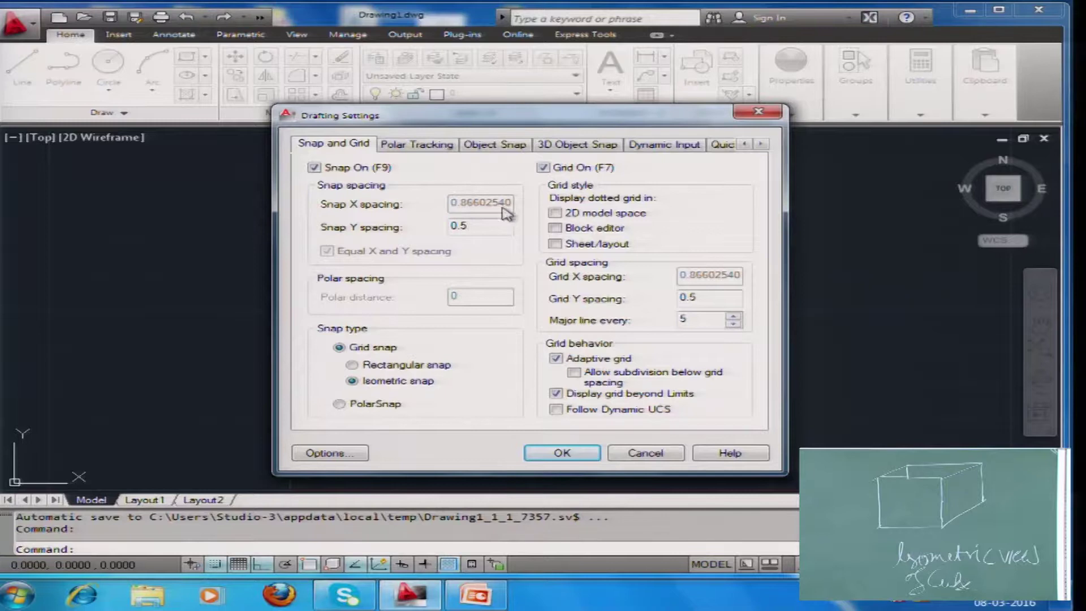
{"action": "left_click", "coordinate": [352, 365]}
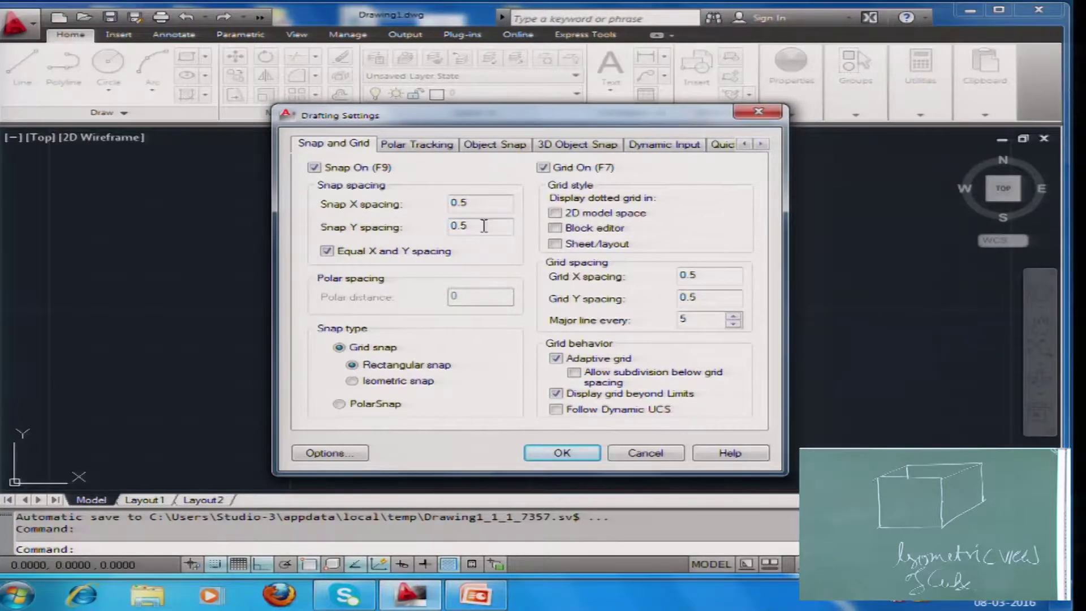
{"action": "left_click", "coordinate": [353, 381]}
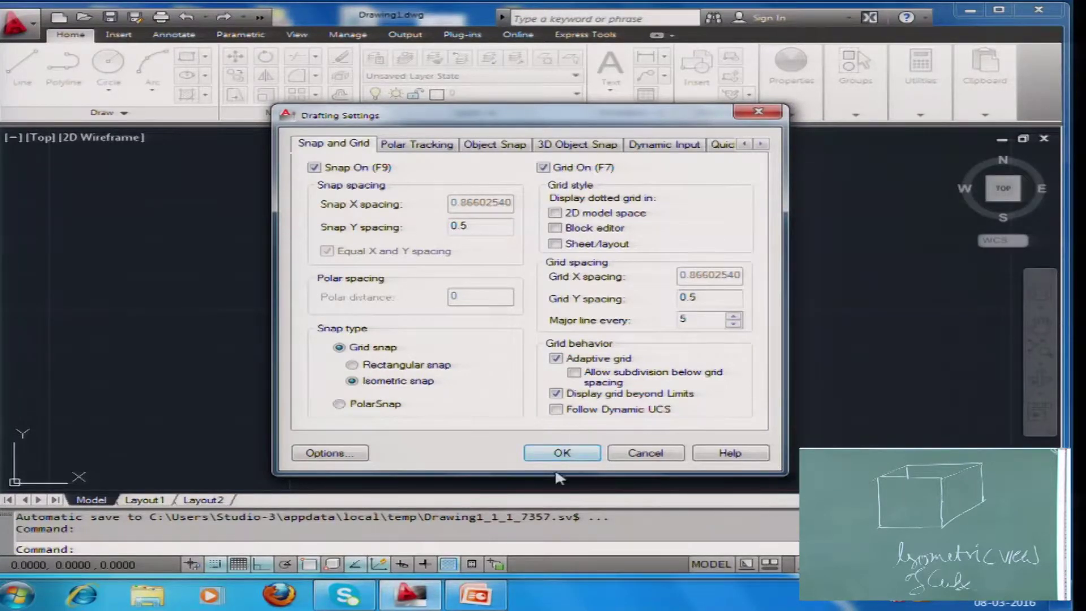
{"action": "left_click", "coordinate": [562, 453]}
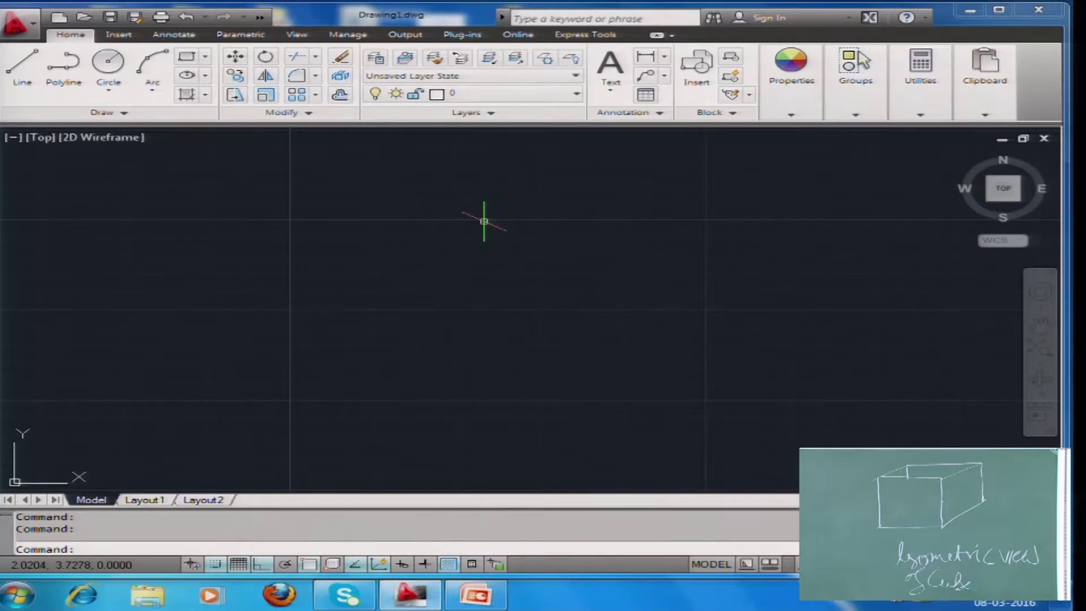
Cycle the isometric drawing plane through Top and Right and back to Left
{"action": "key", "text": "F5"}
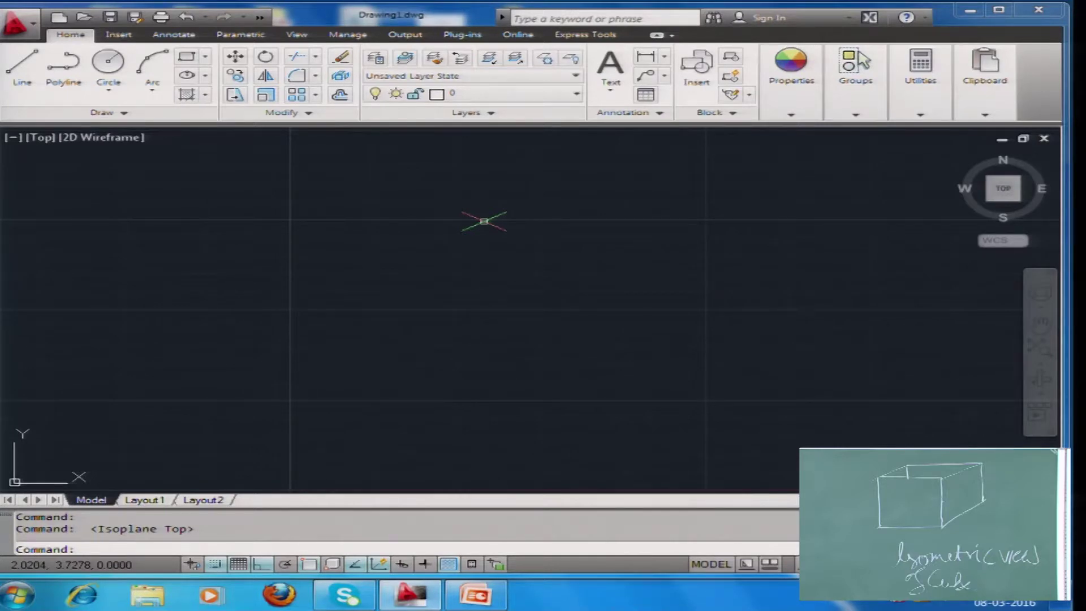
{"action": "key", "text": "F5"}
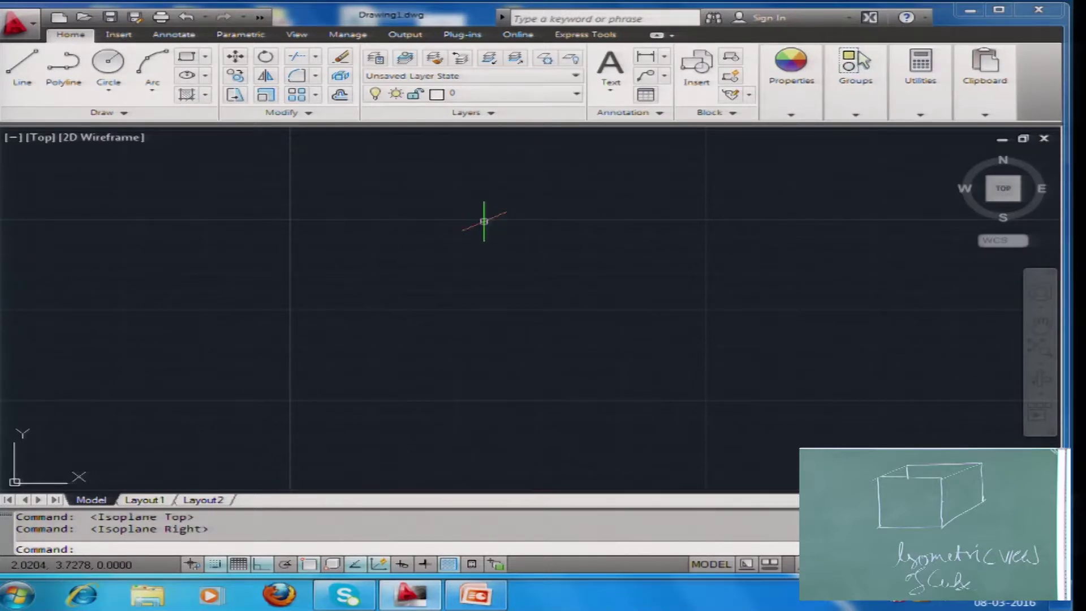
{"action": "key", "text": "F5"}
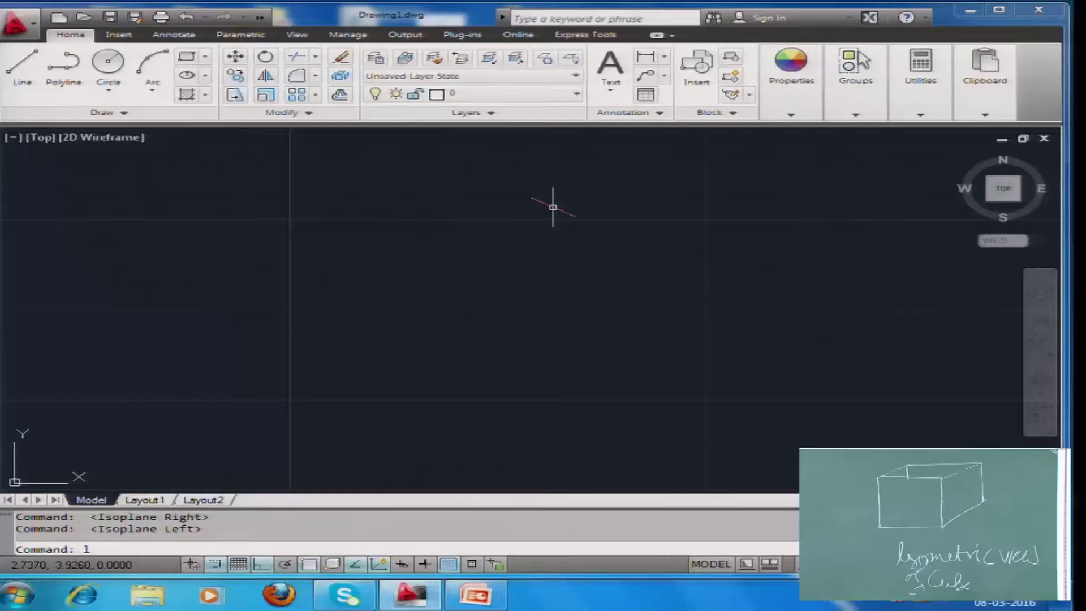
Draw the cube's left face as a closed isometric outline of four lines, each side about 1.5 units long
{"action": "type", "text": "ine"}
{"action": "key", "text": "Return"}
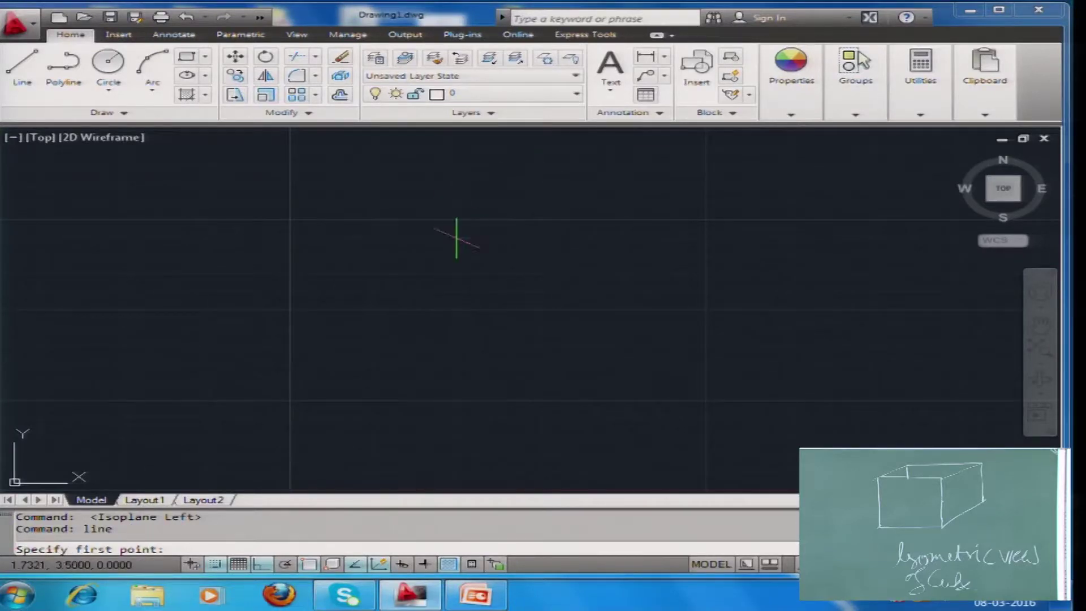
{"action": "left_click", "coordinate": [416, 220]}
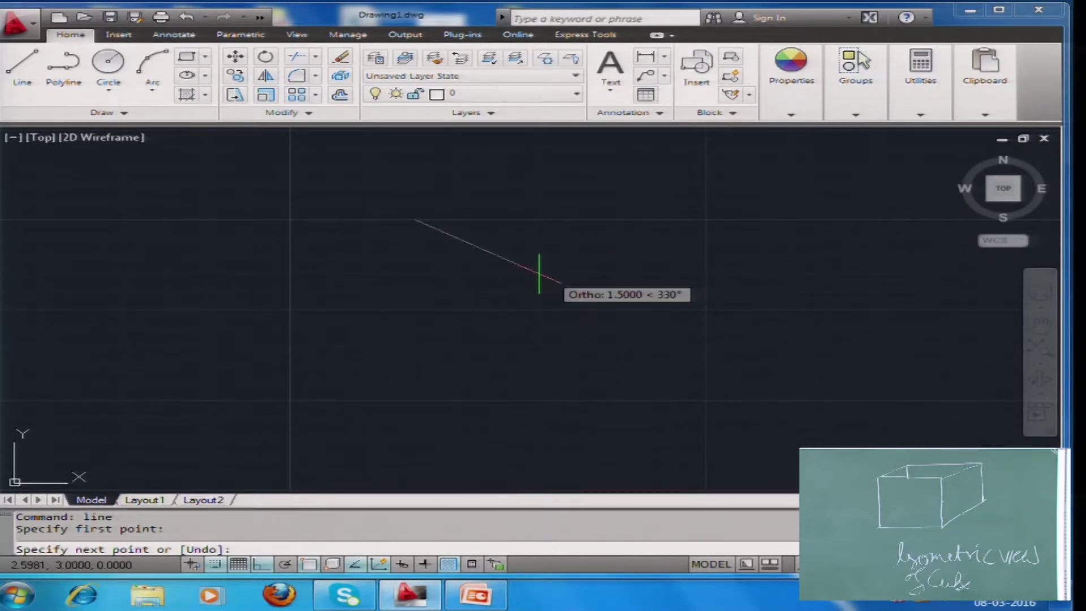
{"action": "left_click", "coordinate": [539, 273]}
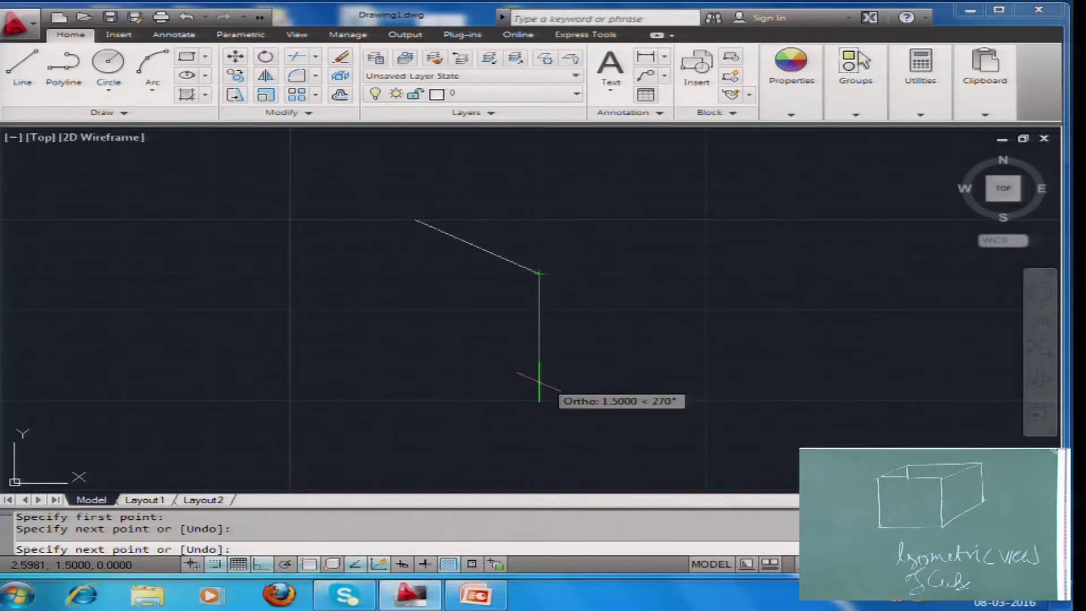
{"action": "left_click", "coordinate": [539, 382]}
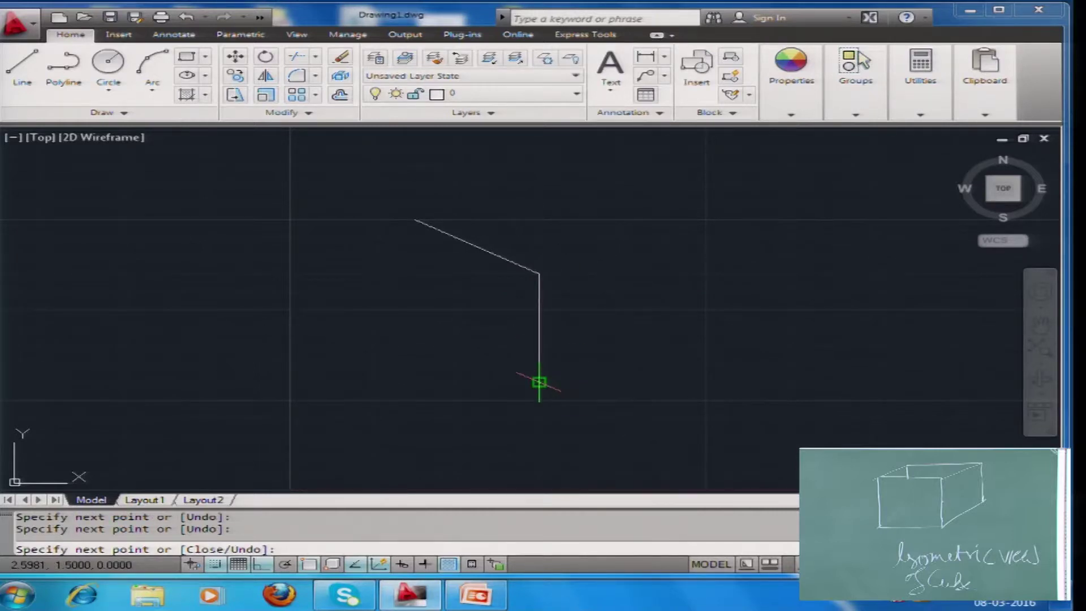
{"action": "mouse_move", "coordinate": [415, 219]}
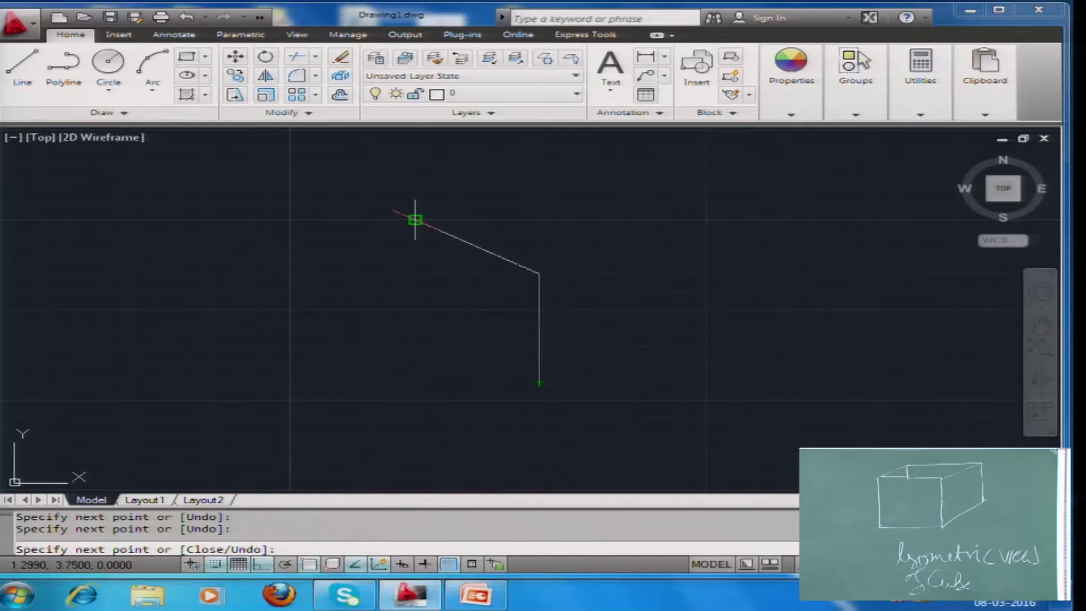
{"action": "left_click", "coordinate": [415, 328]}
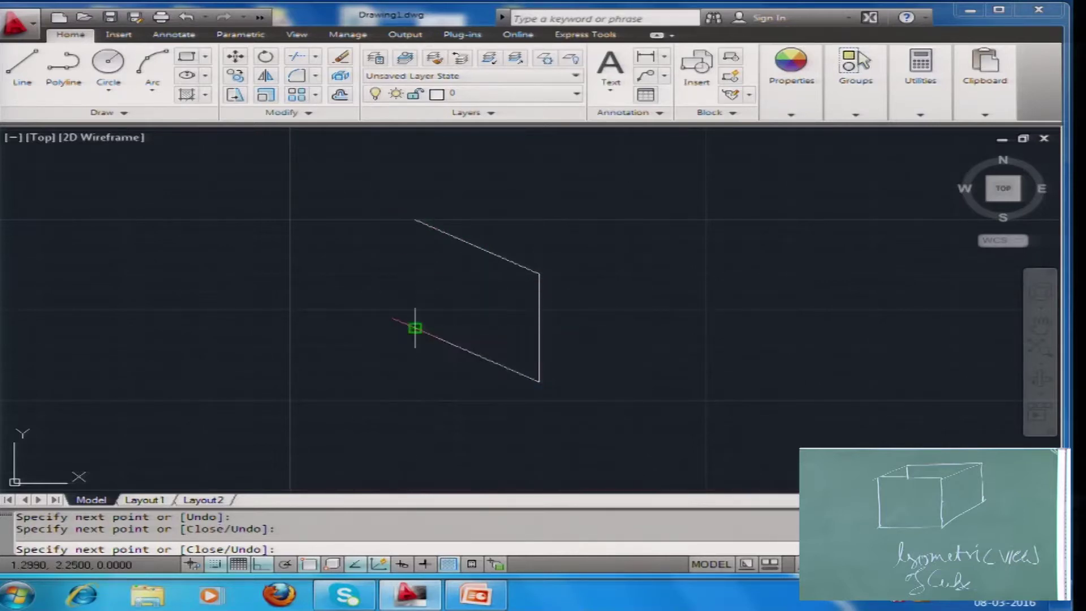
{"action": "type", "text": "c"}
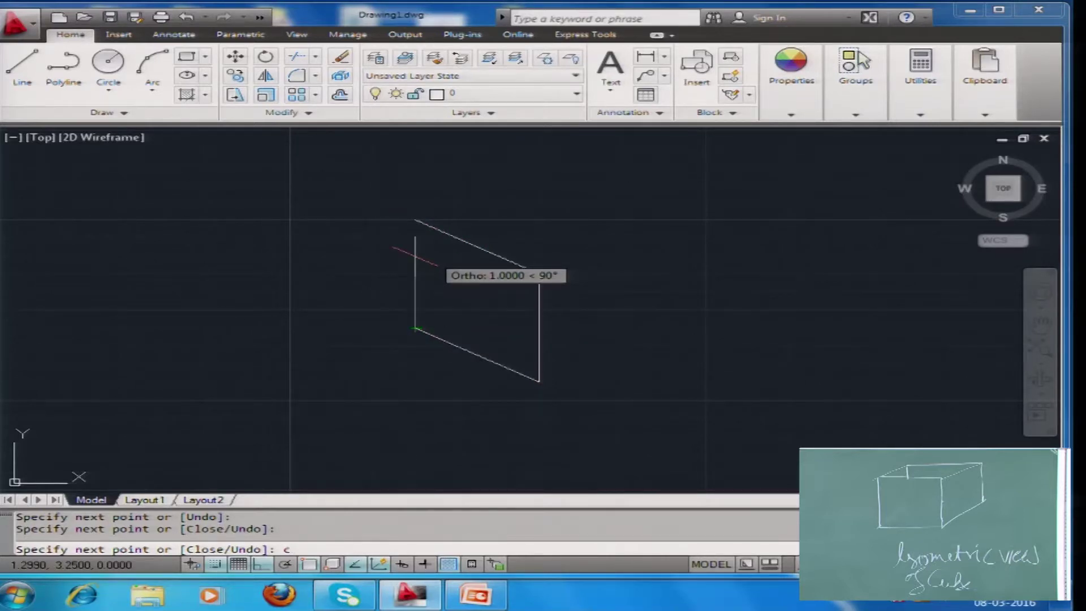
{"action": "key", "text": "Return"}
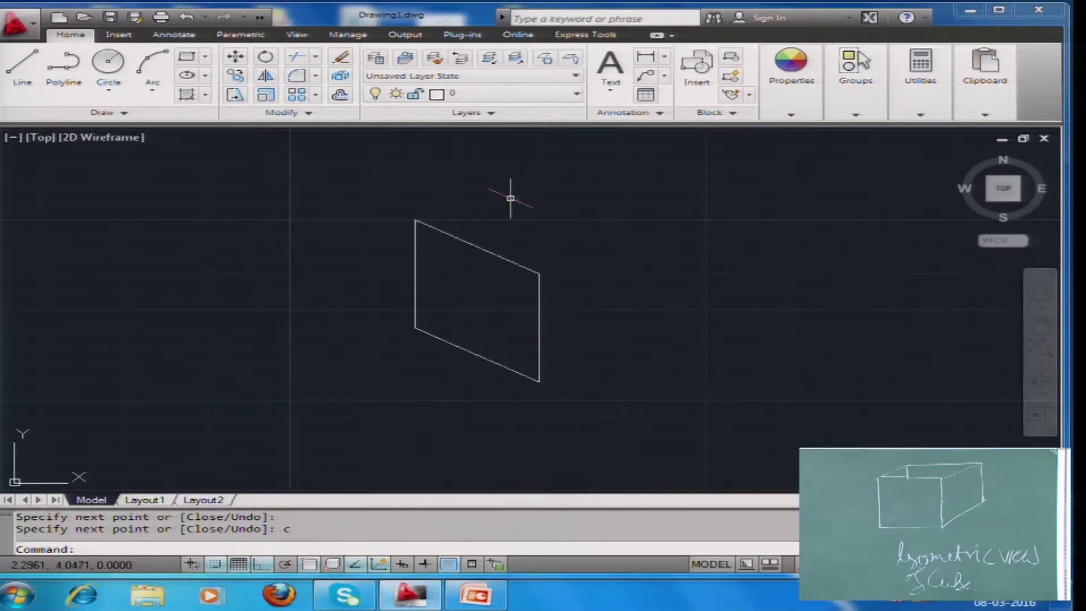
Switch to the Top isoplane and draw the cube's top face with lines from the left face's upper back corner to its upper front corner
{"action": "key", "text": "F5"}
{"action": "type", "text": "line"}
{"action": "key", "text": "Return"}
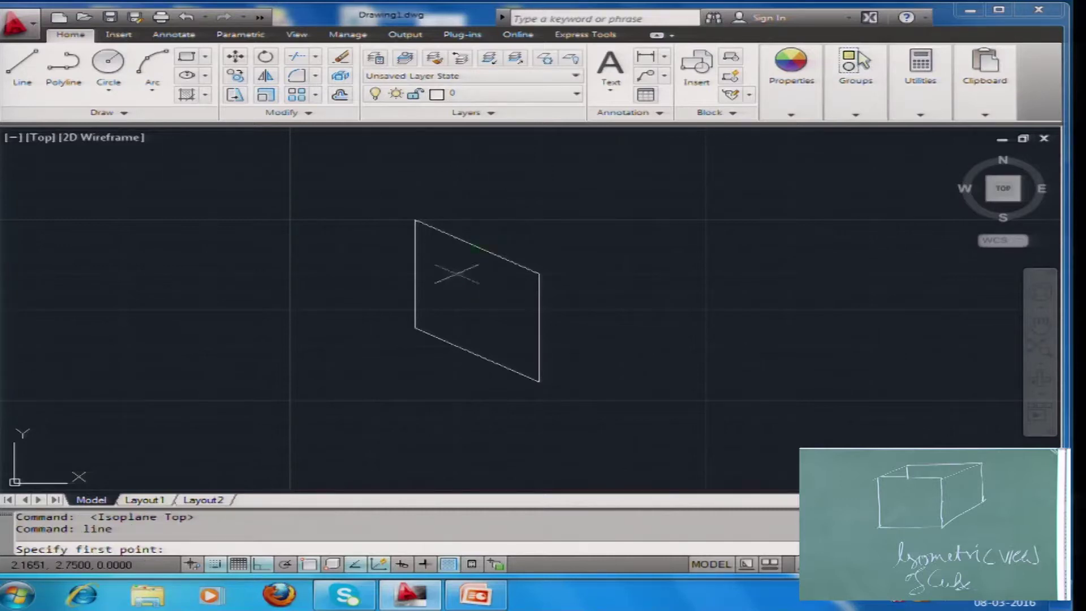
{"action": "left_click", "coordinate": [415, 220]}
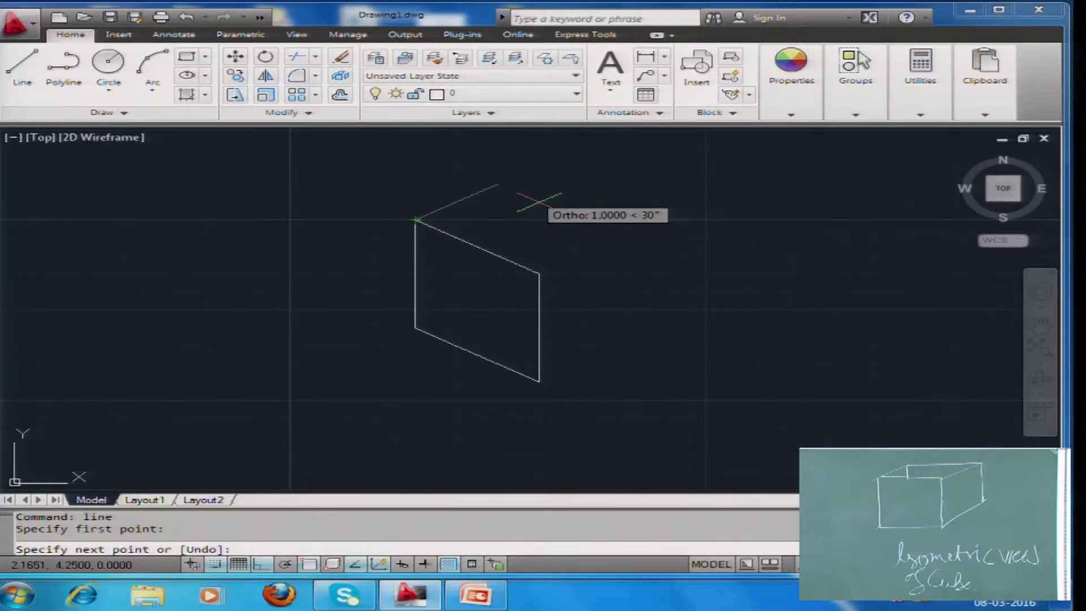
{"action": "left_click", "coordinate": [566, 186]}
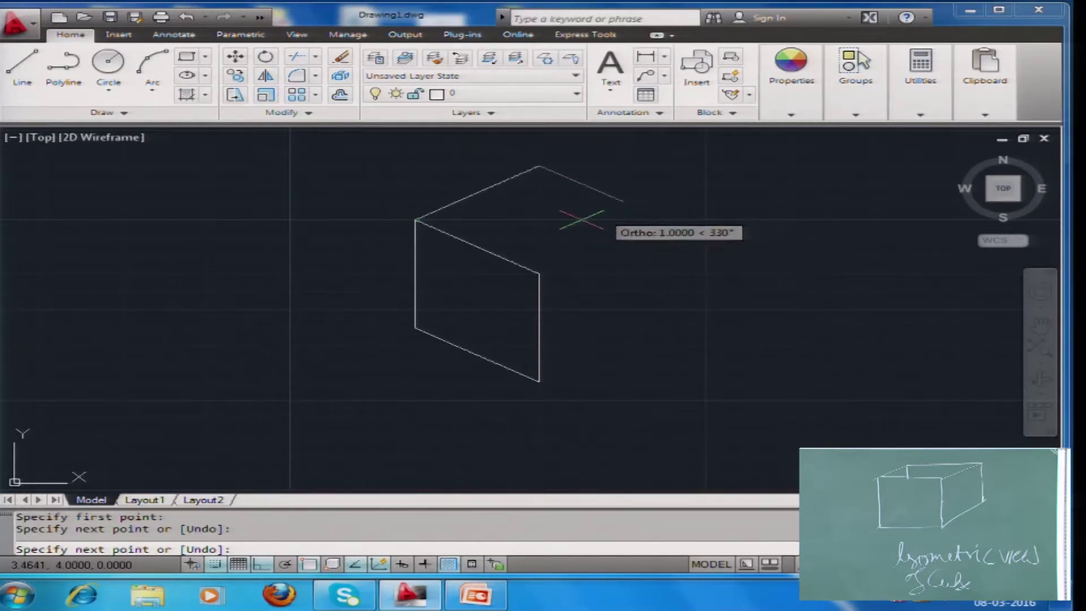
{"action": "left_click", "coordinate": [664, 220]}
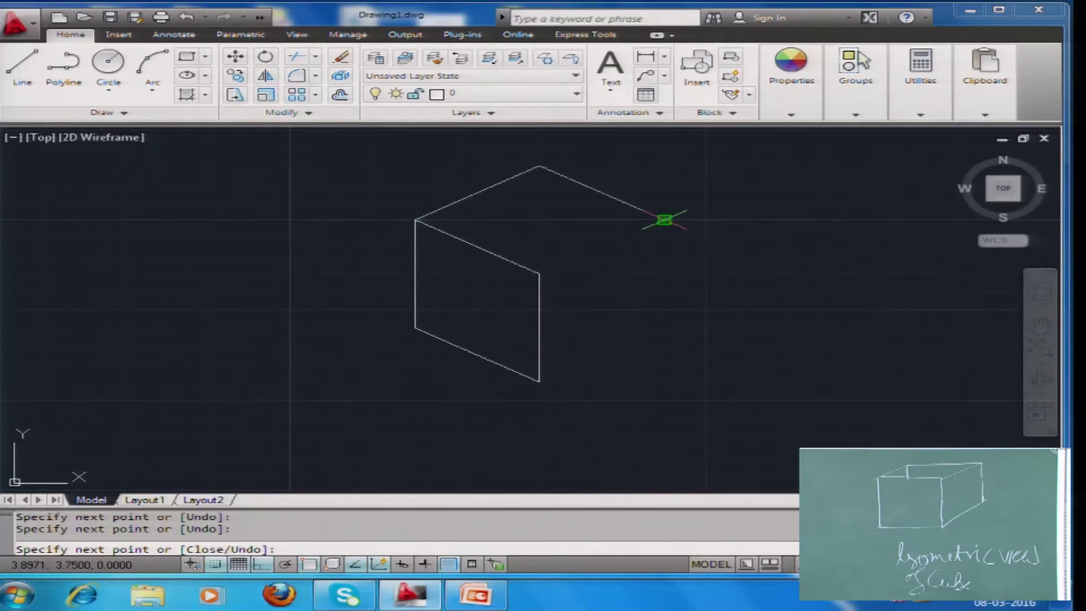
{"action": "left_click", "coordinate": [539, 274]}
{"action": "key", "text": "Return"}
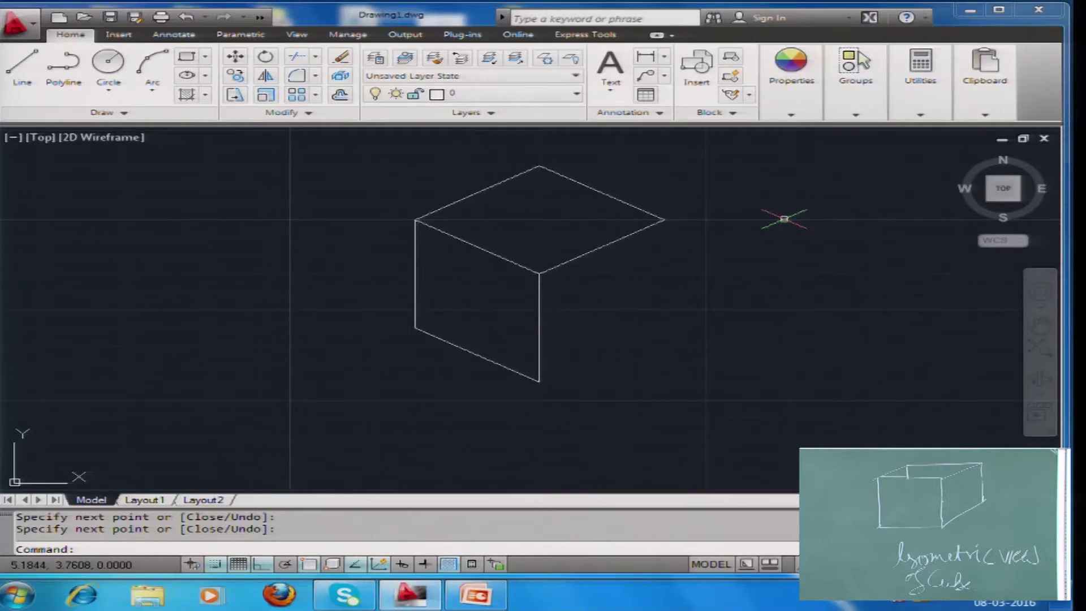
Complete the cube's right face with lines from the bottom front corner along the base and up to the top face's right corner
{"action": "type", "text": "l"}
{"action": "key", "text": "Return"}
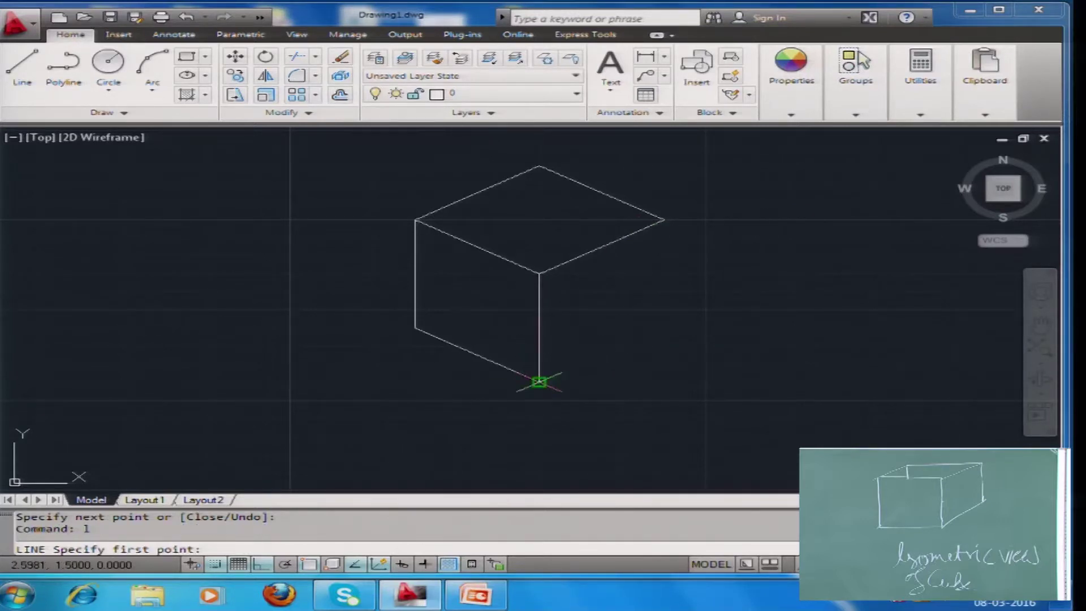
{"action": "left_click", "coordinate": [539, 382]}
{"action": "mouse_move", "coordinate": [663, 219]}
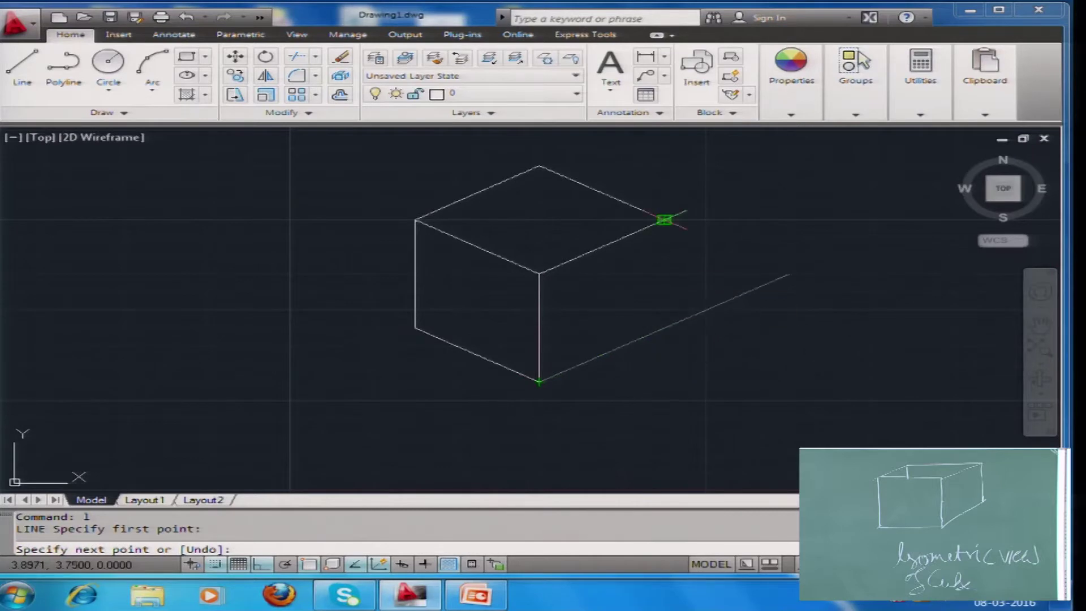
{"action": "left_click", "coordinate": [664, 328]}
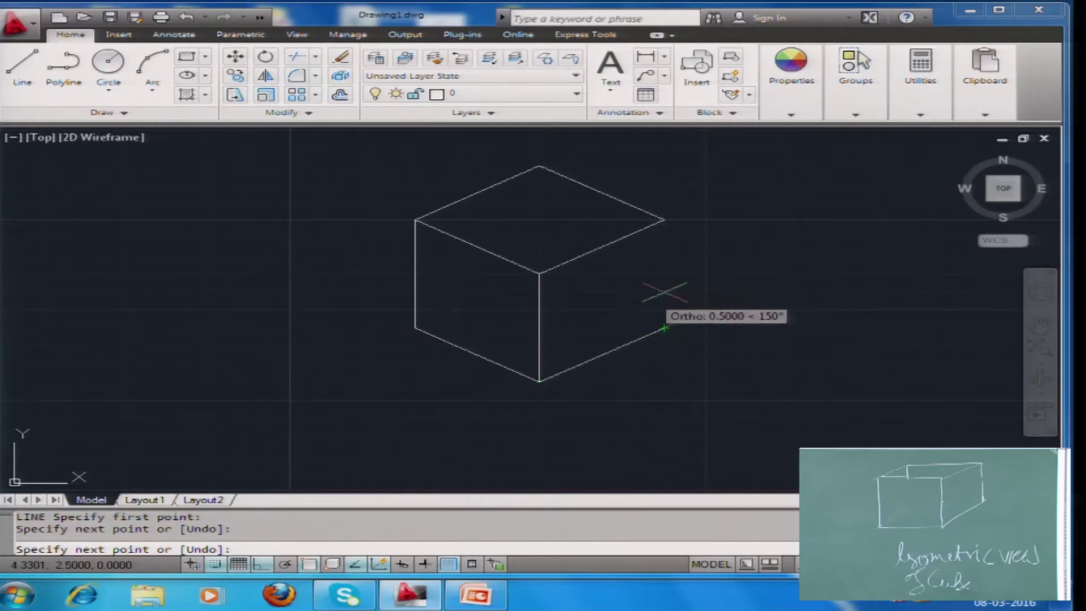
{"action": "left_click", "coordinate": [664, 219]}
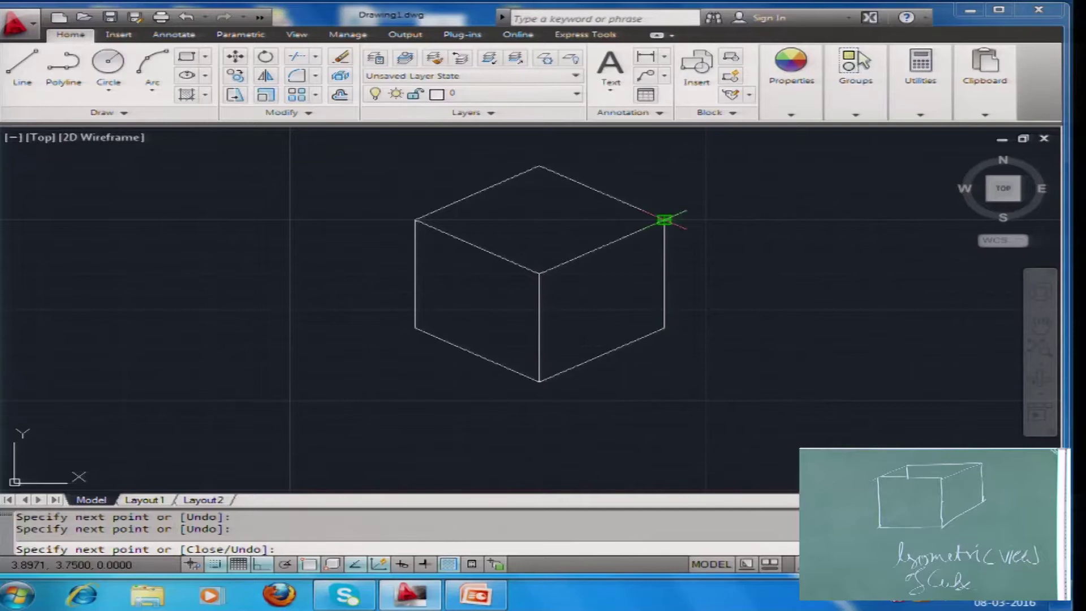
{"action": "key", "text": "Return"}
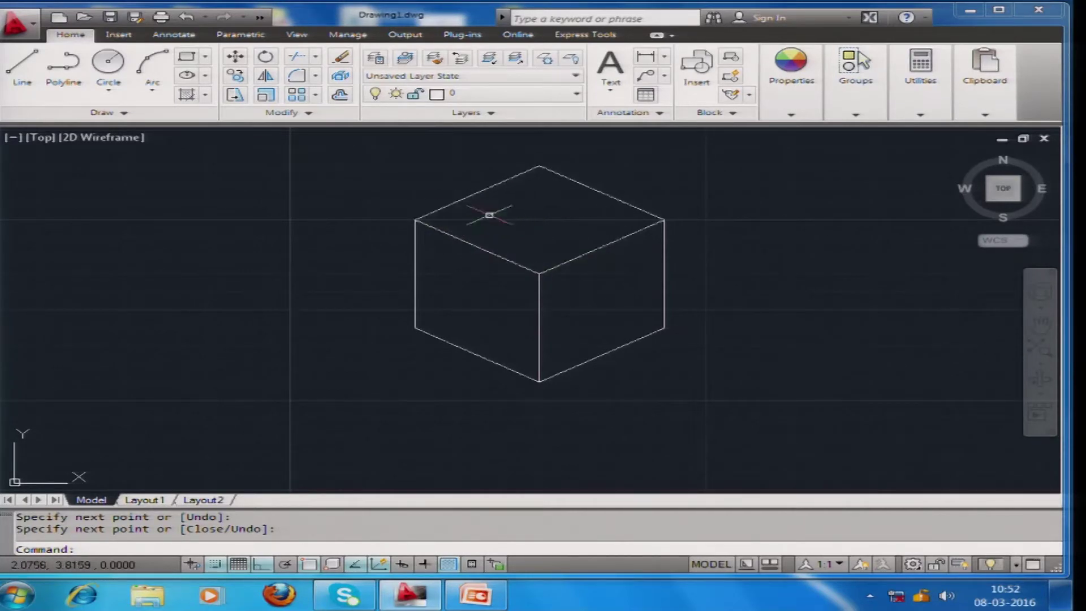
Draw an isocircle on the cube's top face with the Ellipse command, centred near the rear corner and touching the two back edges
{"action": "type", "text": "ell"}
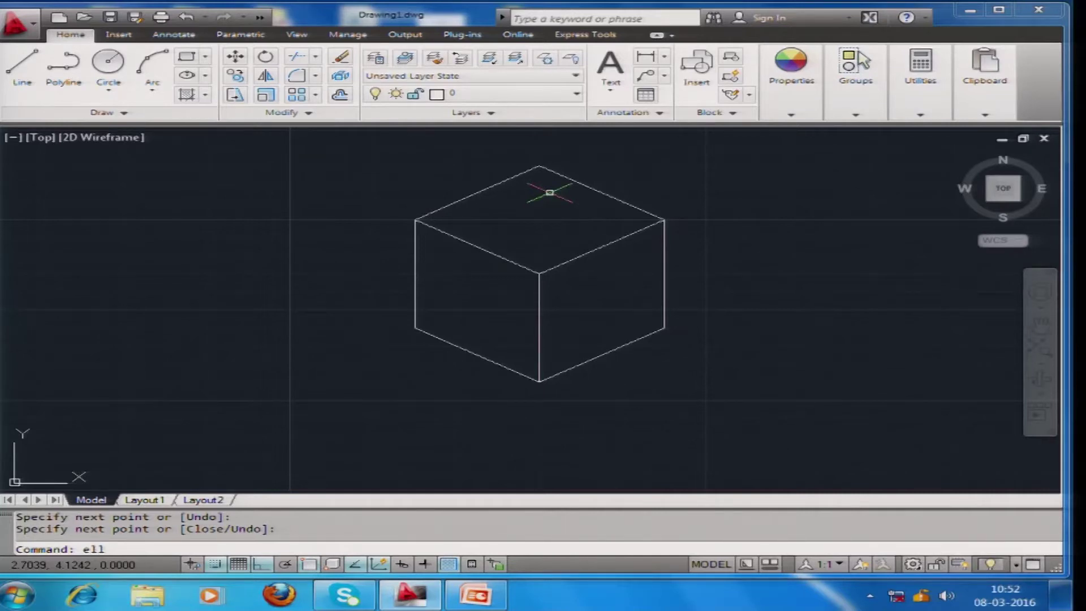
{"action": "key", "text": "Return"}
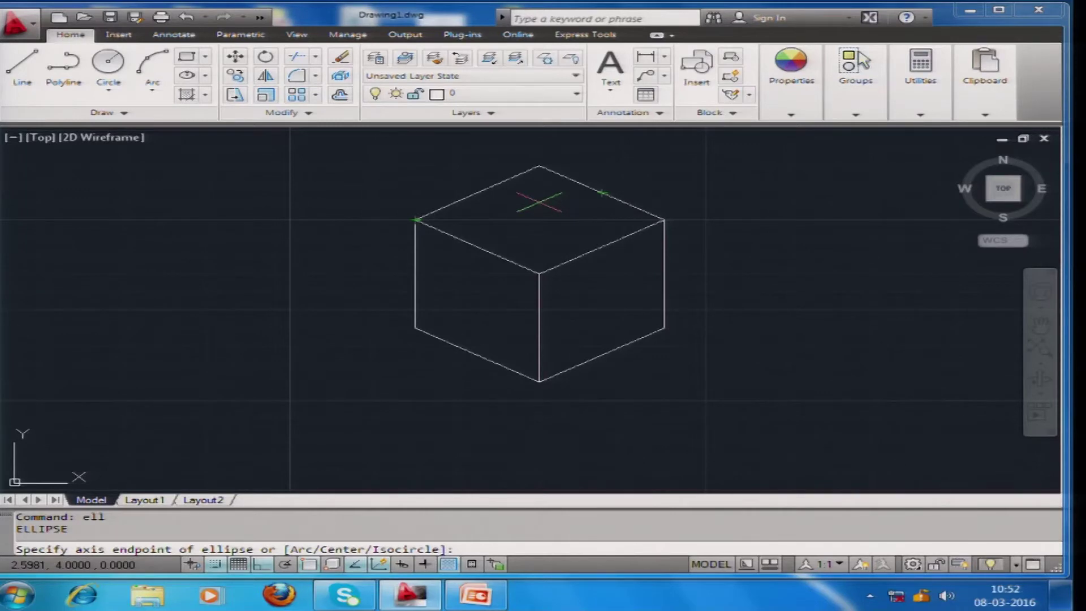
{"action": "type", "text": "OI"}
{"action": "key", "text": "BackSpace"}
{"action": "key", "text": "BackSpace"}
{"action": "key", "text": "Return"}
{"action": "mouse_move", "coordinate": [539, 166]}
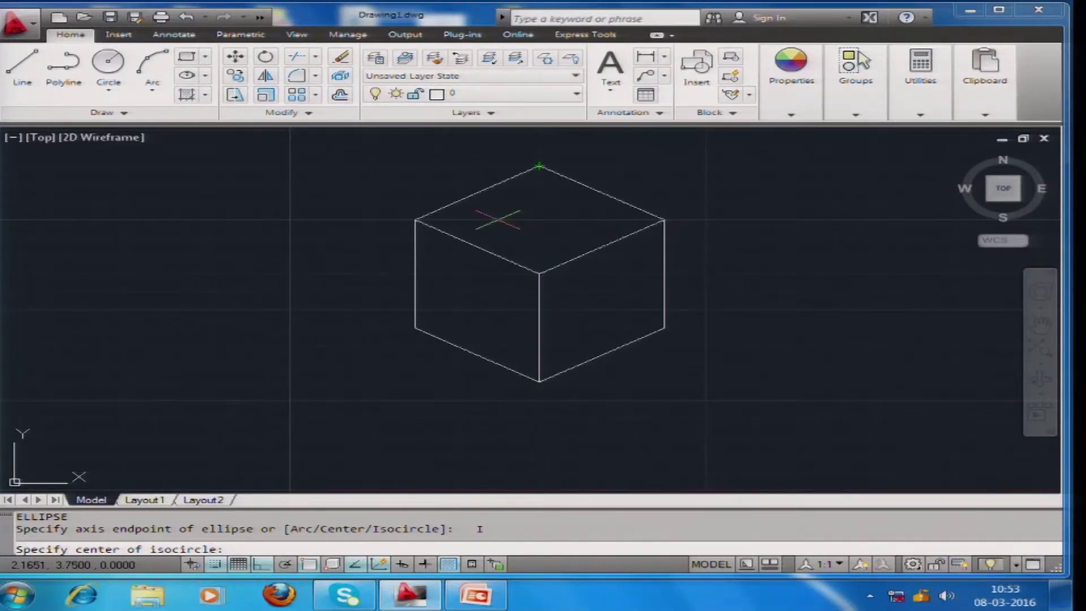
{"action": "left_click", "coordinate": [539, 202]}
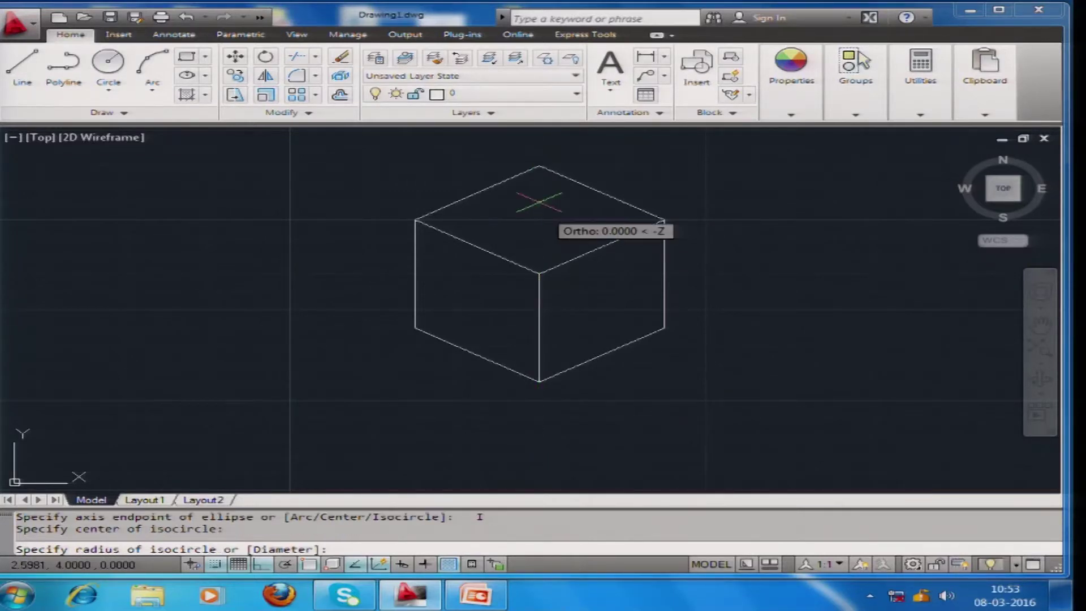
{"action": "left_click", "coordinate": [499, 219]}
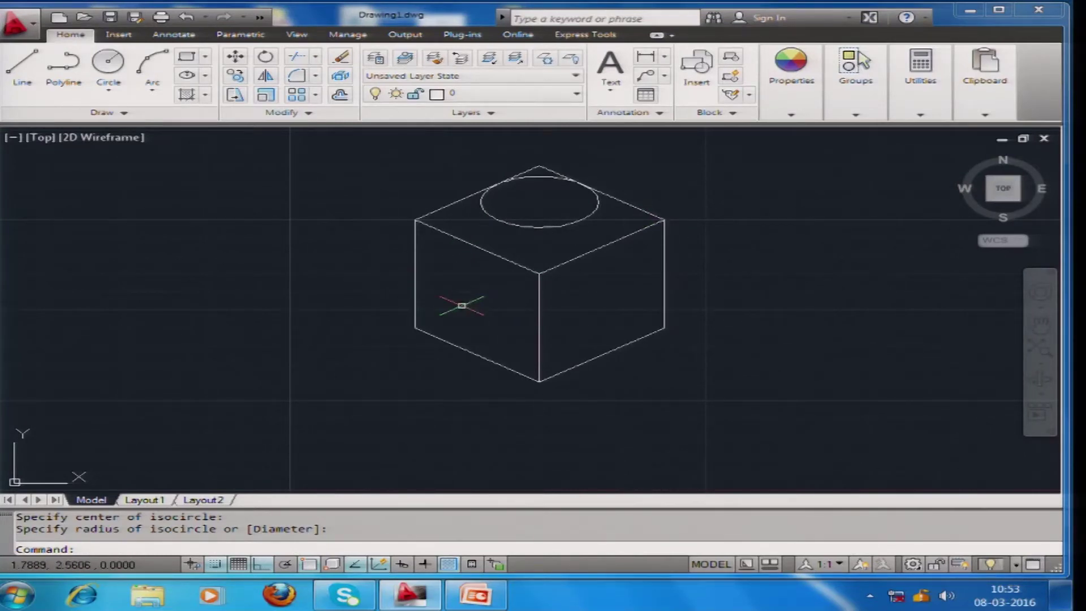
Switch to the Left isoplane and draw an isocircle of about 0.5 radius on the left face, near its outer lower corner
{"action": "key", "text": "F5"}
{"action": "key", "text": "F5"}
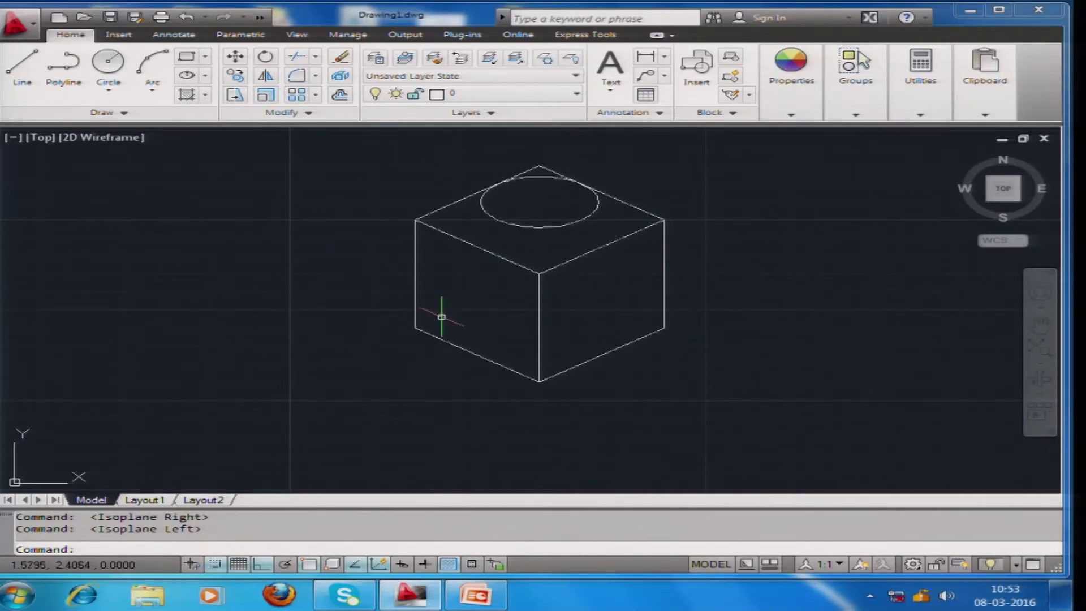
{"action": "type", "text": "ell"}
{"action": "key", "text": "Return"}
{"action": "type", "text": "I"}
{"action": "key", "text": "Return"}
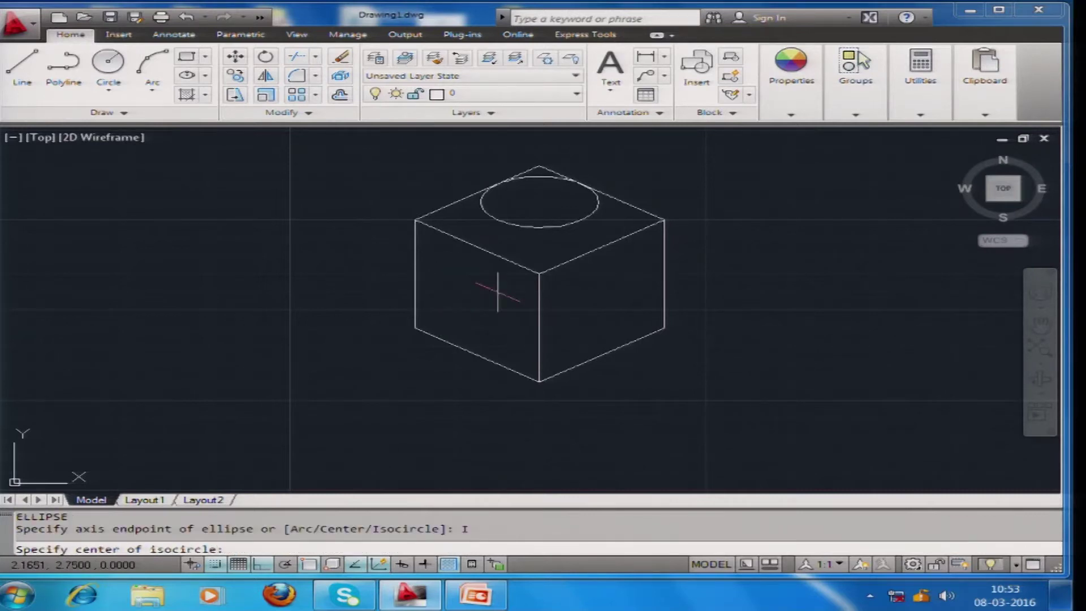
{"action": "left_click", "coordinate": [456, 310]}
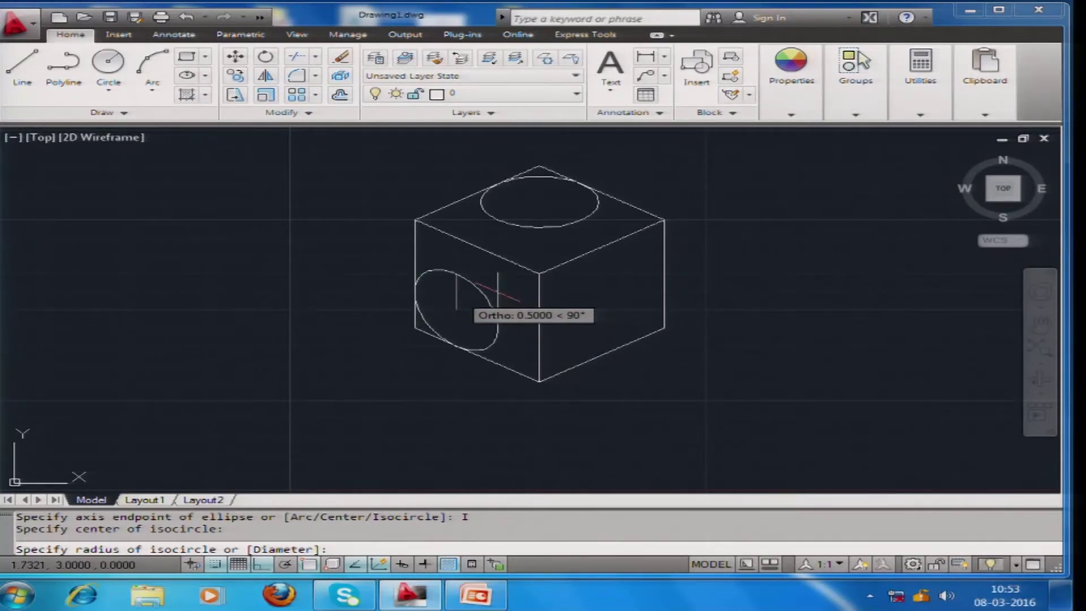
{"action": "left_click", "coordinate": [497, 293]}
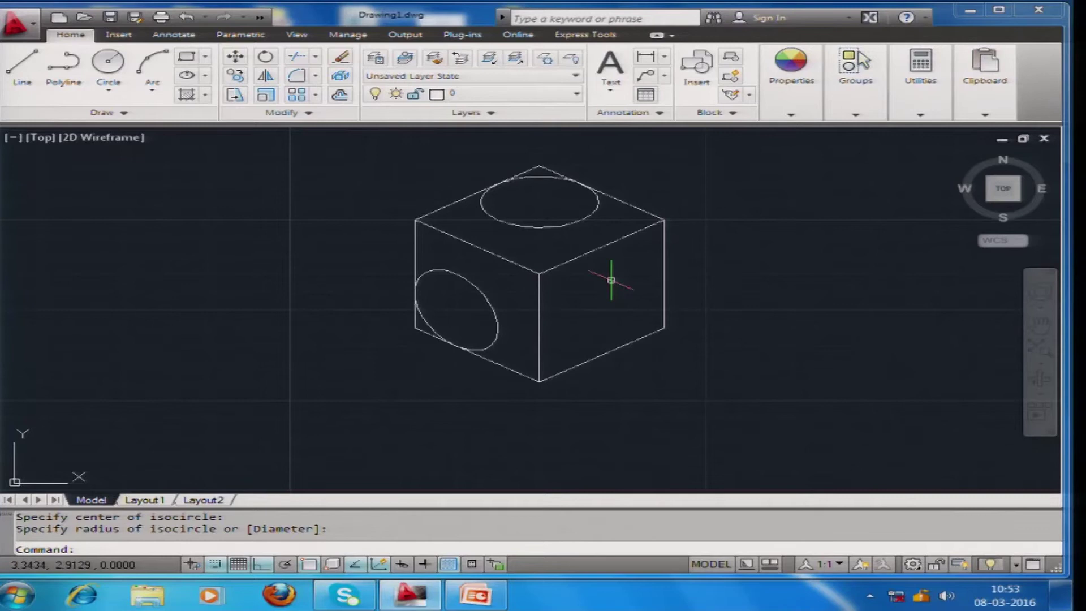
Switch to the Right isoplane and draw an isocircle on the right face, centred at 3.0311, 2.7500 and touching the front vertical edge
{"action": "key", "text": "F5"}
{"action": "key", "text": "F5"}
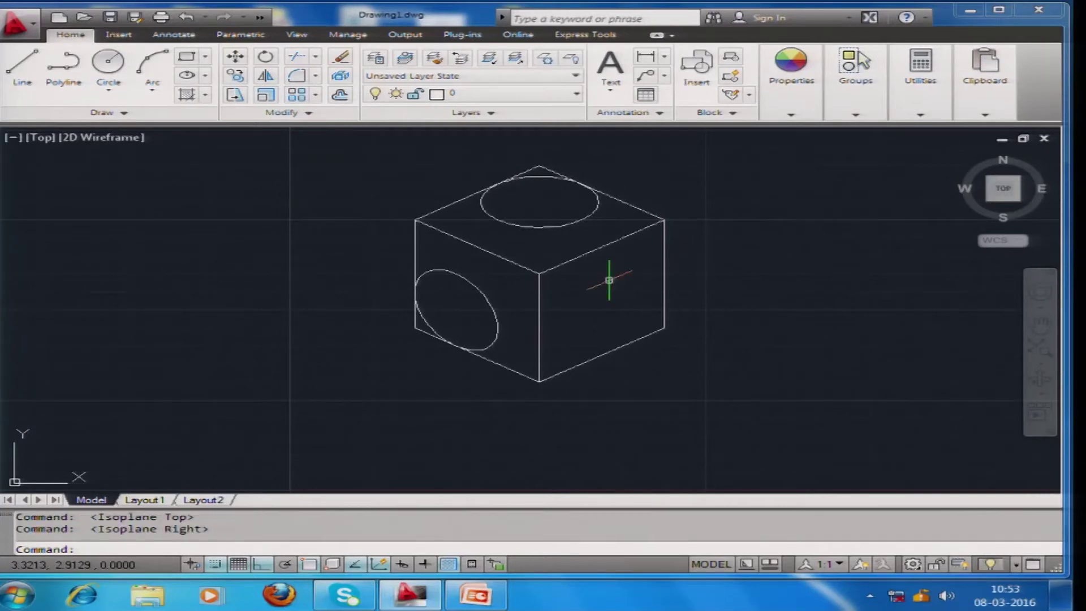
{"action": "type", "text": "ell"}
{"action": "key", "text": "Return"}
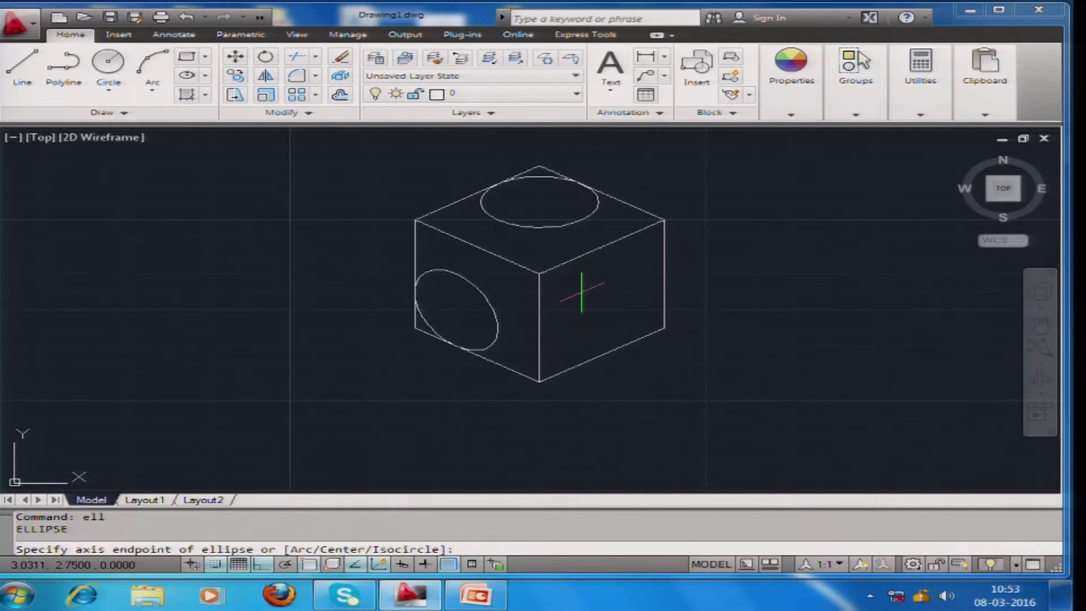
{"action": "type", "text": "i"}
{"action": "key", "text": "Return"}
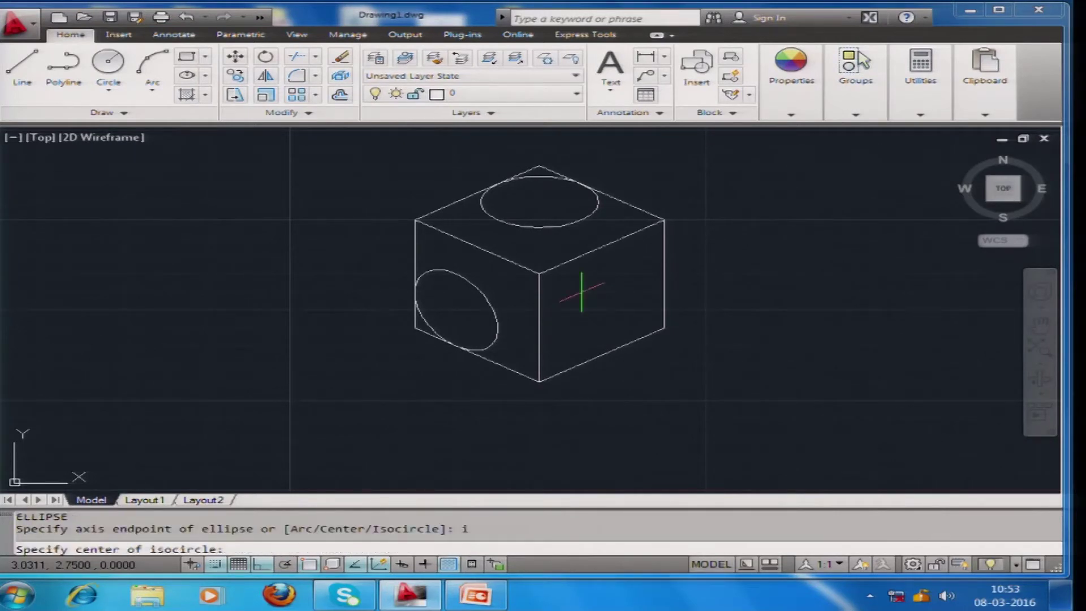
{"action": "left_click", "coordinate": [582, 292]}
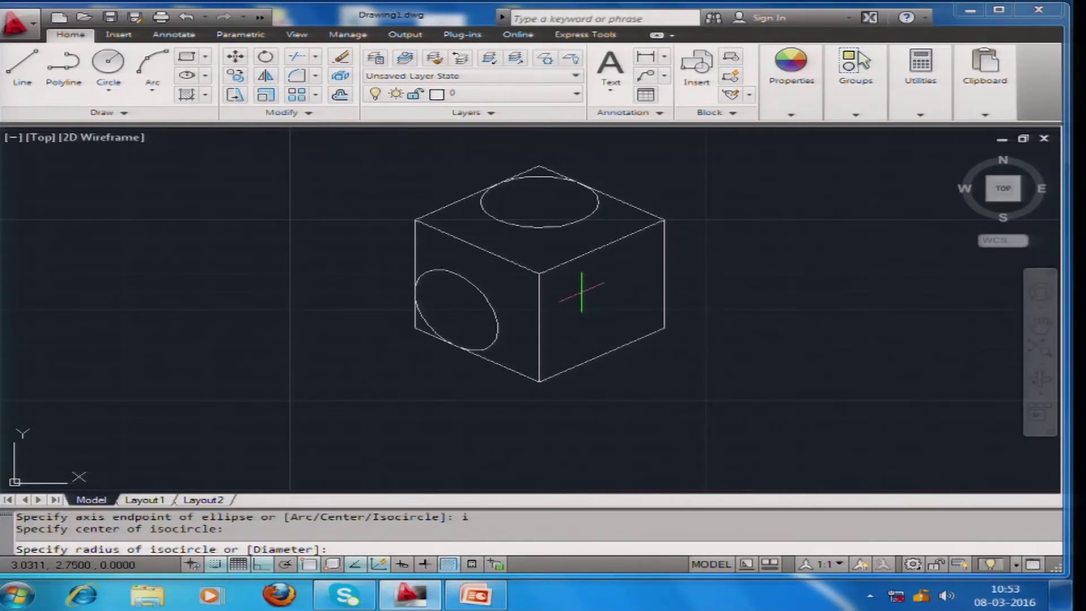
{"action": "left_click", "coordinate": [582, 341]}
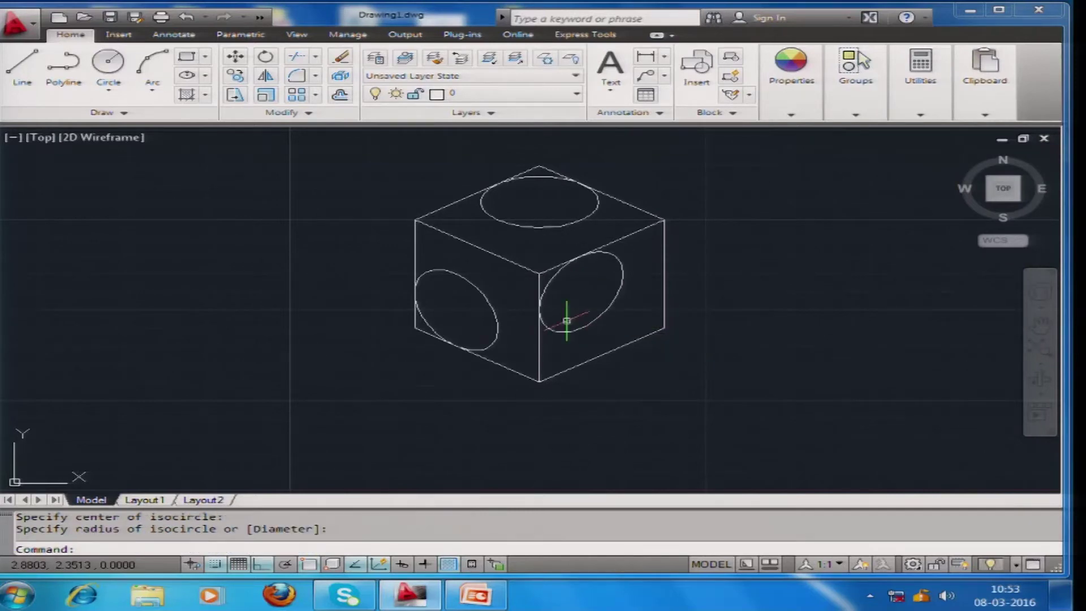